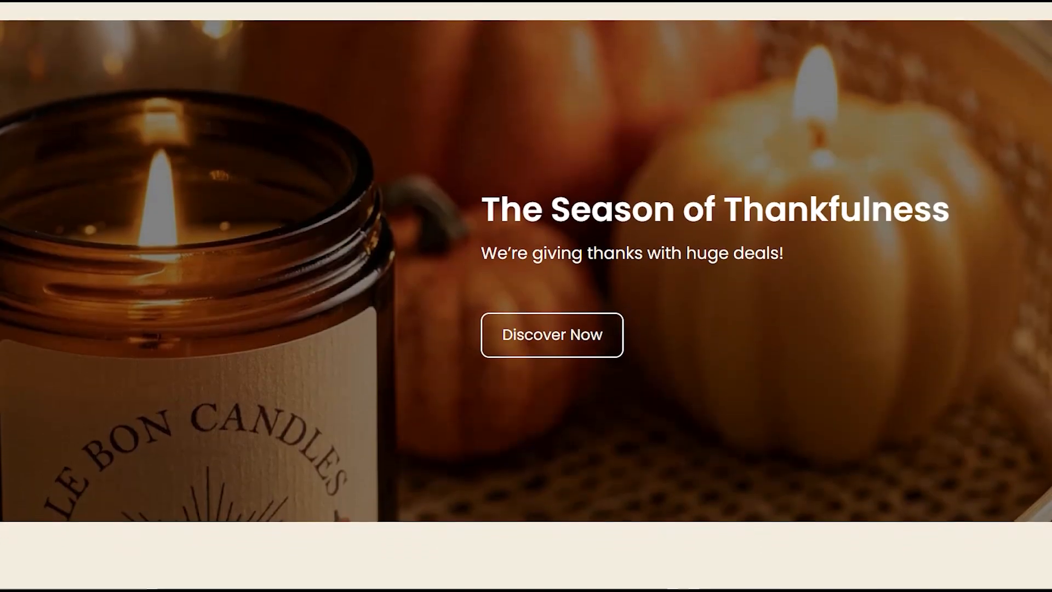
# Review the example Thanksgiving candle landing page, from its hero banner through products, collections and gifts to the countdown offer.
pyautogui.scroll(-5, 527, 296)
pyautogui.scroll(-7, 526, 295)
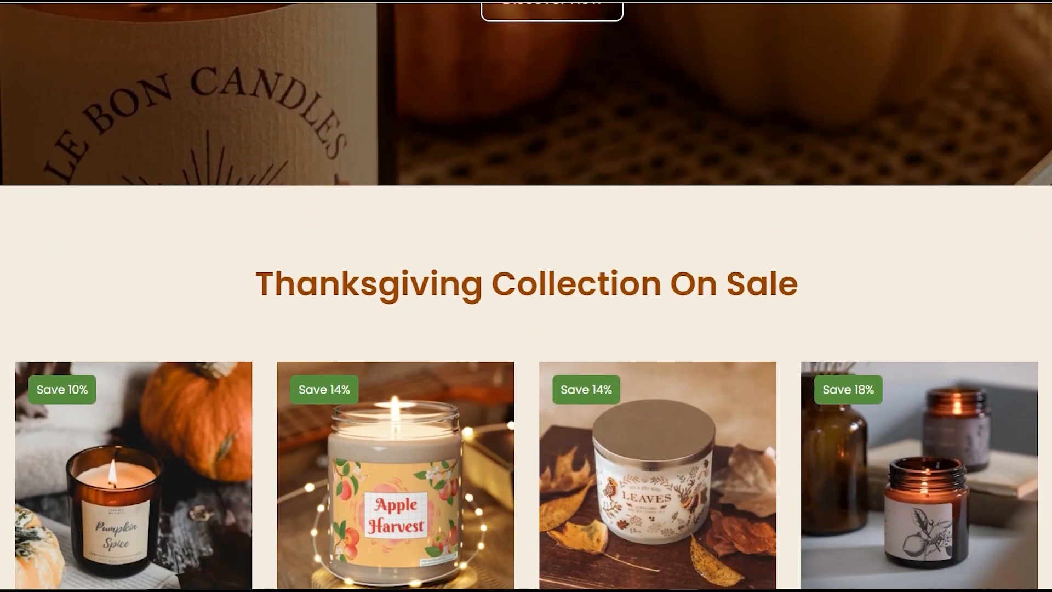
pyautogui.scroll(-7, 526, 296)
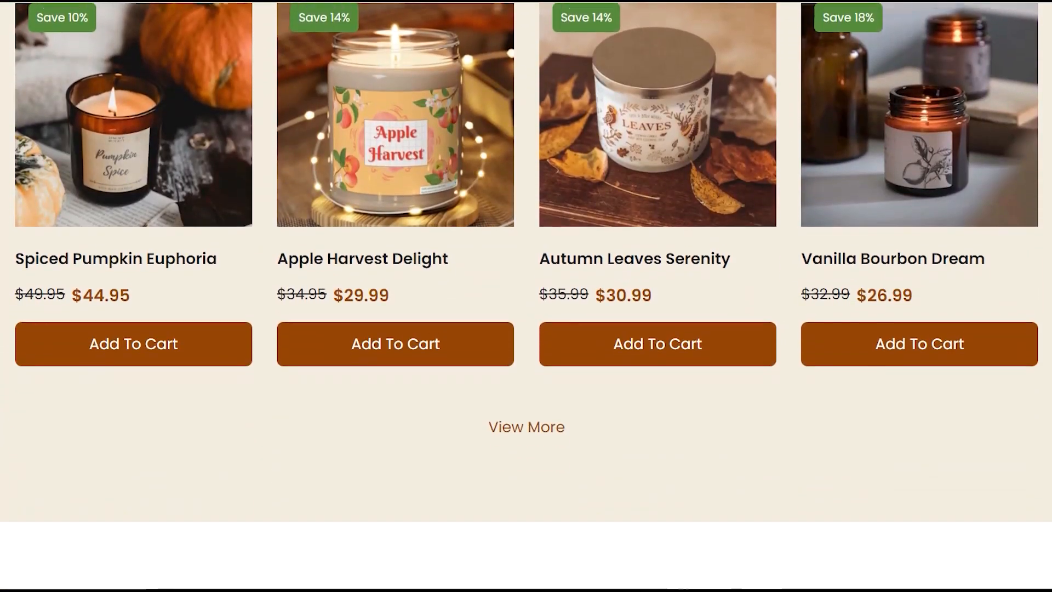
pyautogui.scroll(-7, 526, 296)
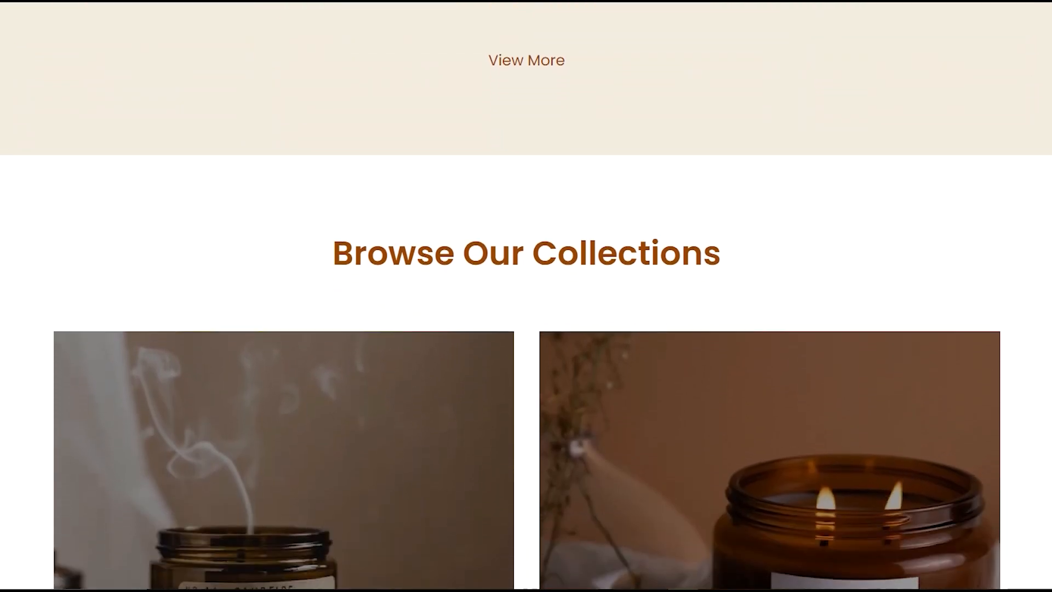
pyautogui.scroll(-7, 526, 296)
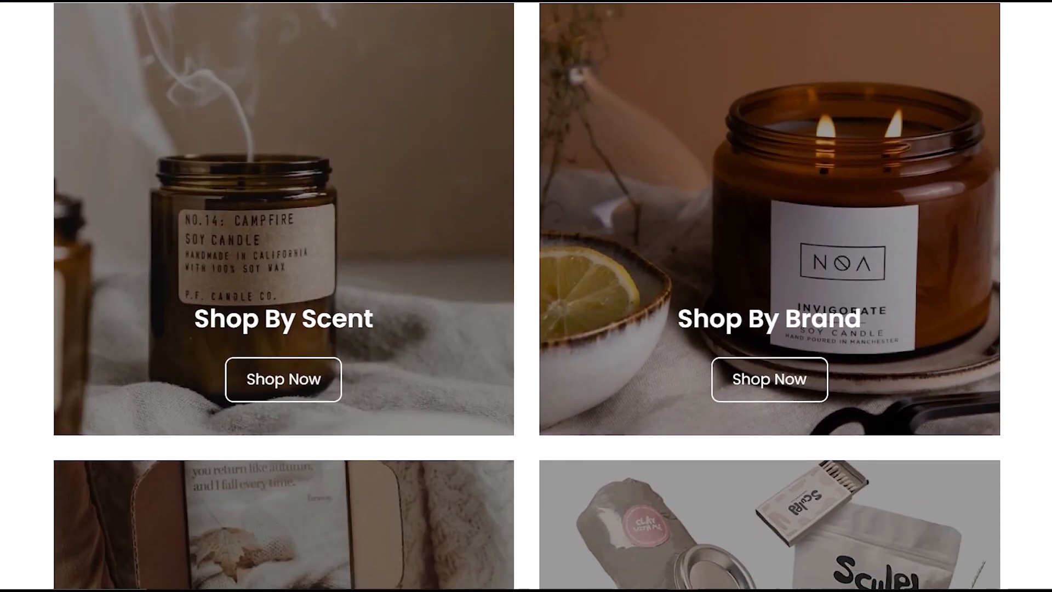
pyautogui.scroll(-7, 526, 296)
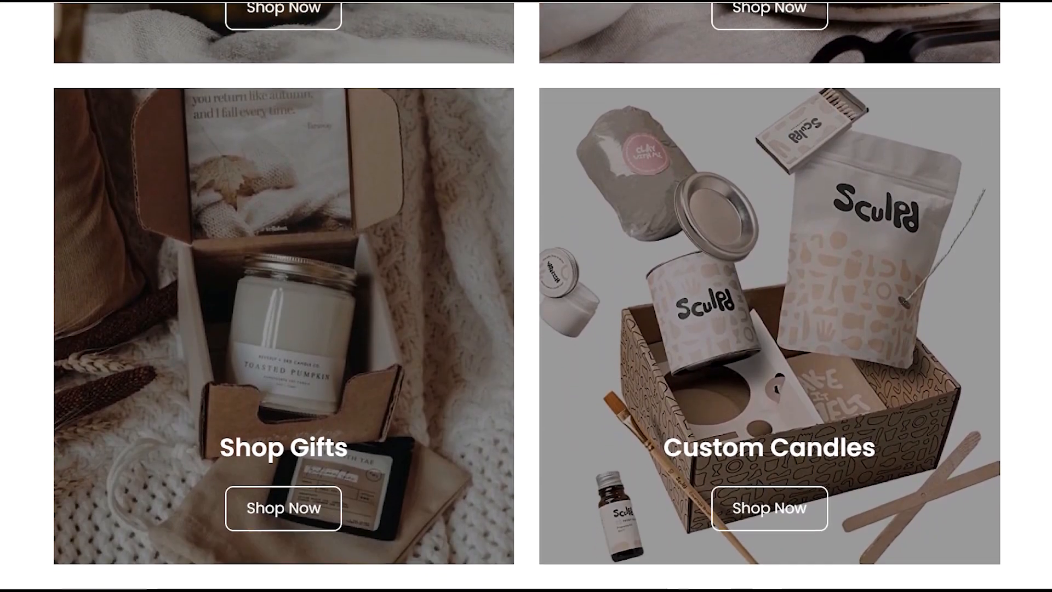
pyautogui.scroll(-7, 526, 295)
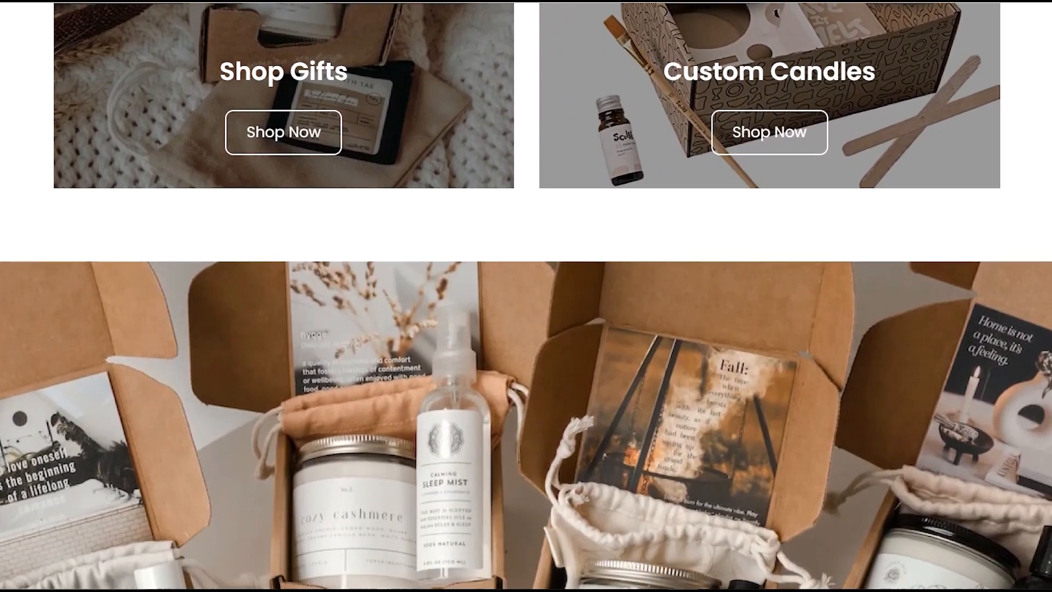
pyautogui.scroll(-7, 527, 296)
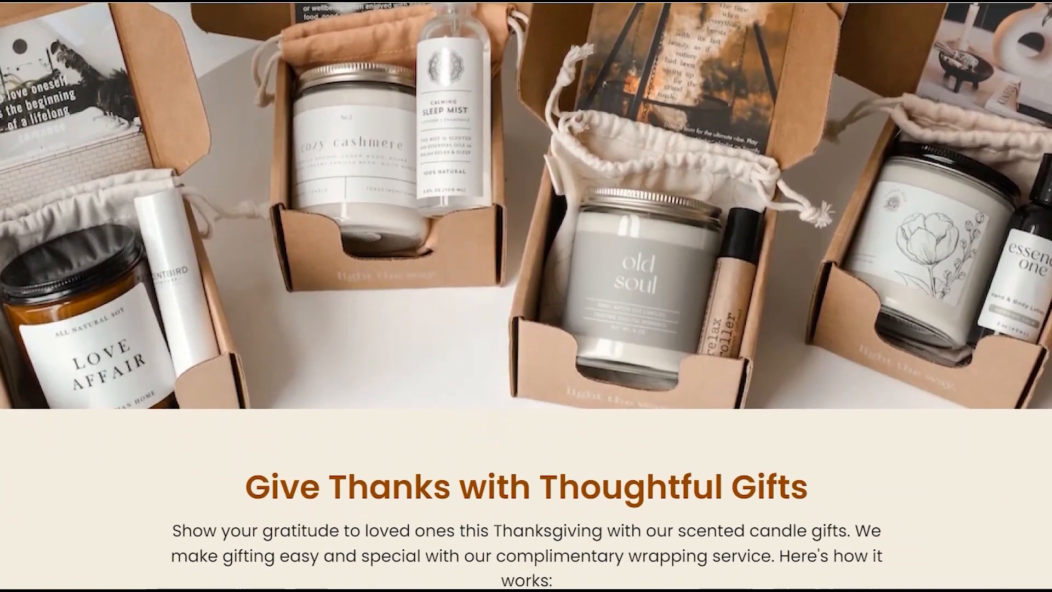
pyautogui.scroll(-7, 526, 296)
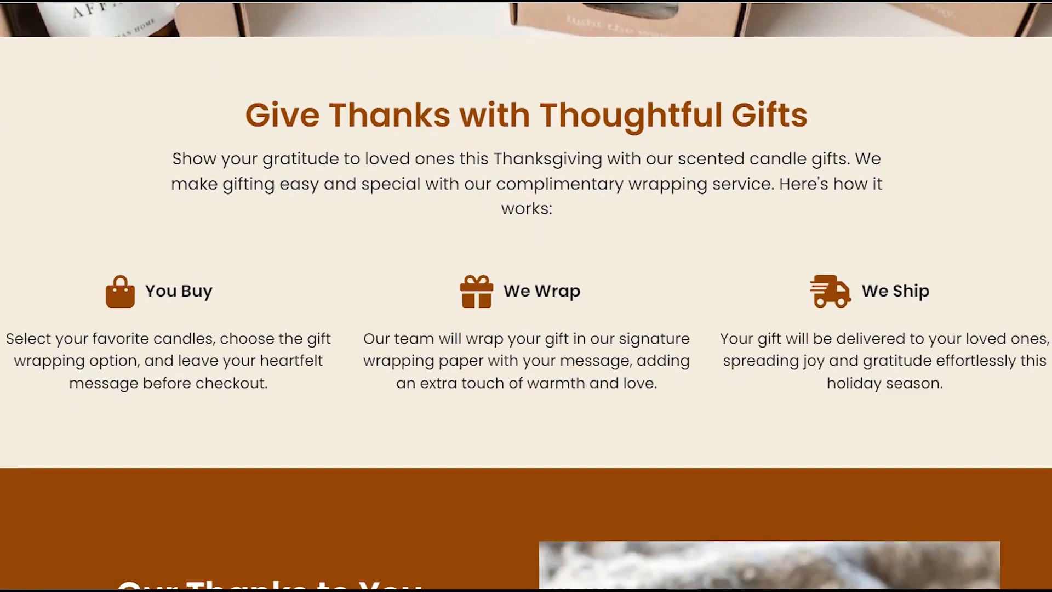
pyautogui.scroll(-7, 526, 296)
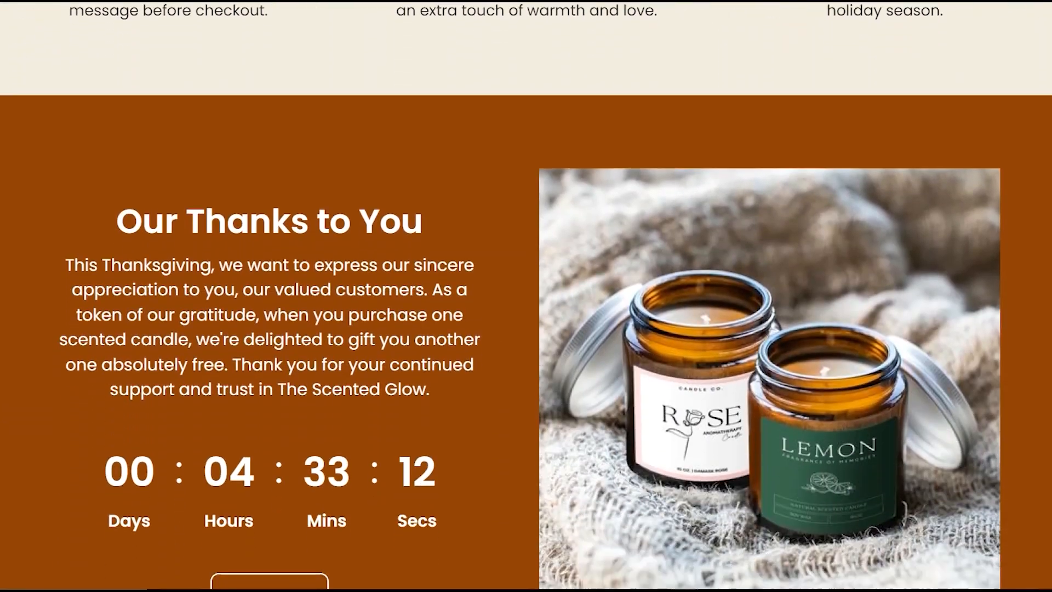
pyautogui.scroll(-2, 526, 296)
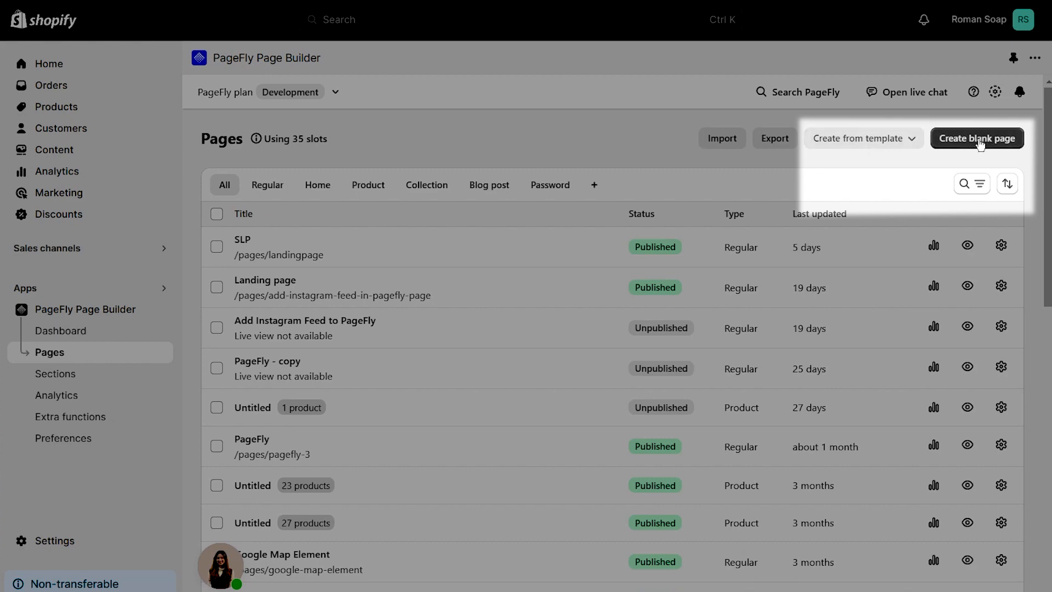
# Create a blank page and place a single-column 1/1 layout on its empty canvas.
pyautogui.click(979, 144)
pyautogui.click(980, 173)
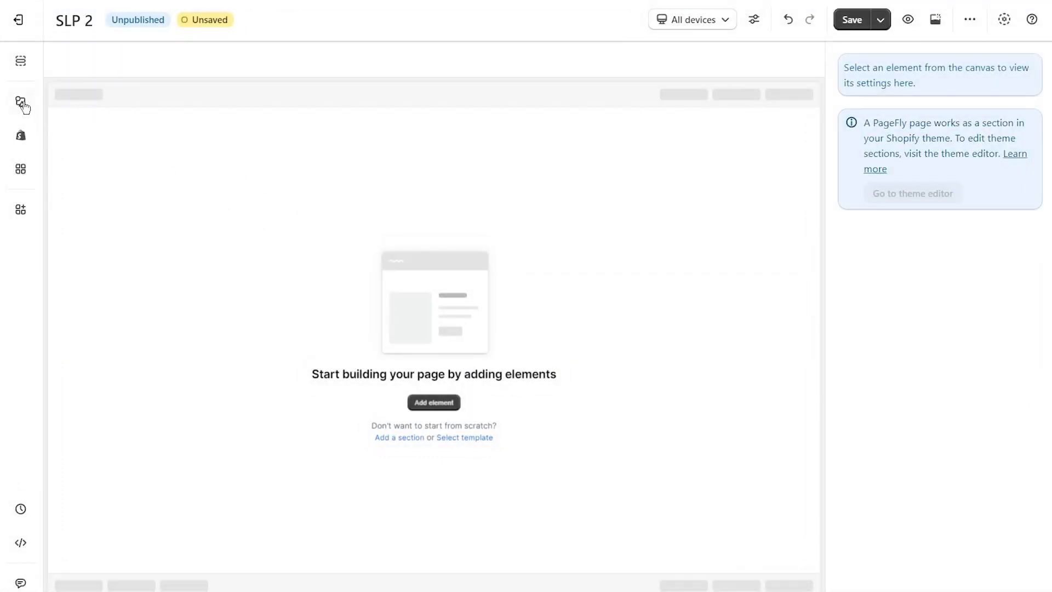
pyautogui.click(22, 102)
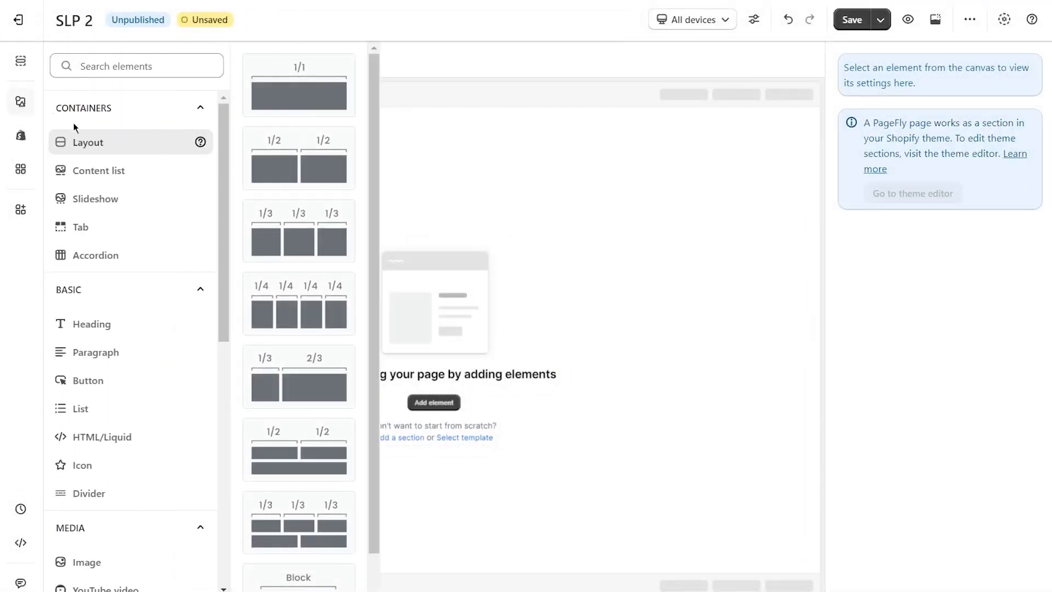
pyautogui.moveTo(299, 93); pyautogui.dragTo(407, 149)
pyautogui.click(307, 233)
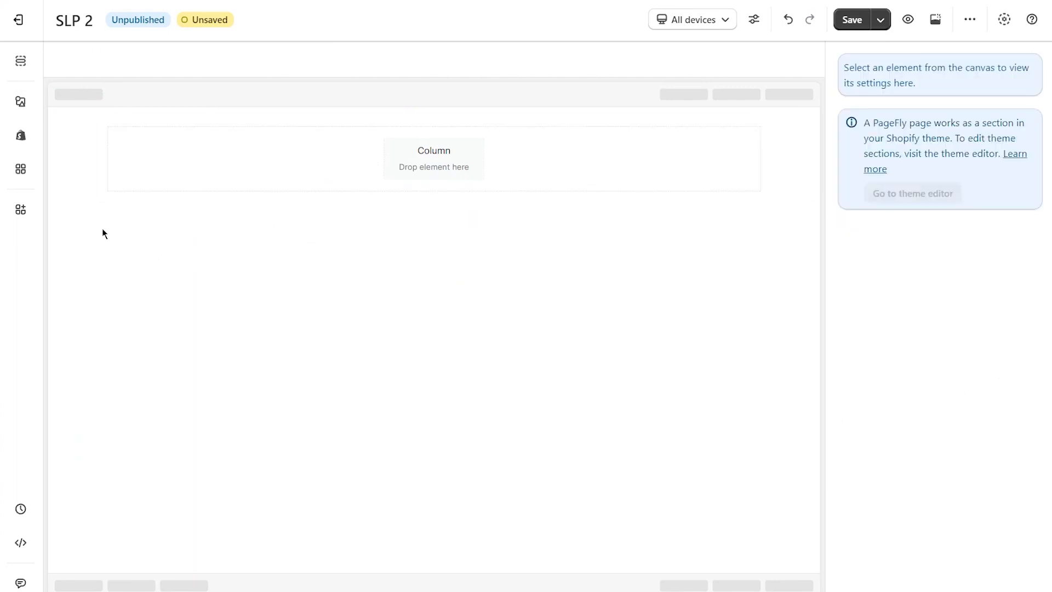
# Set the section's background to the womens-fall-fashion image from the media files.
pyautogui.click(73, 153)
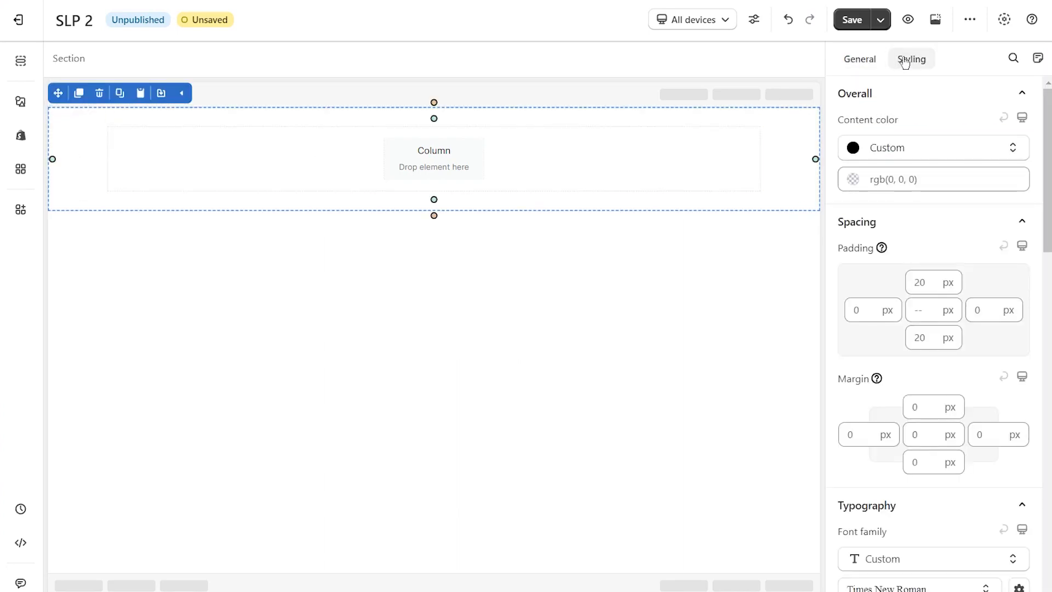
pyautogui.scroll(-12, 977, 175)
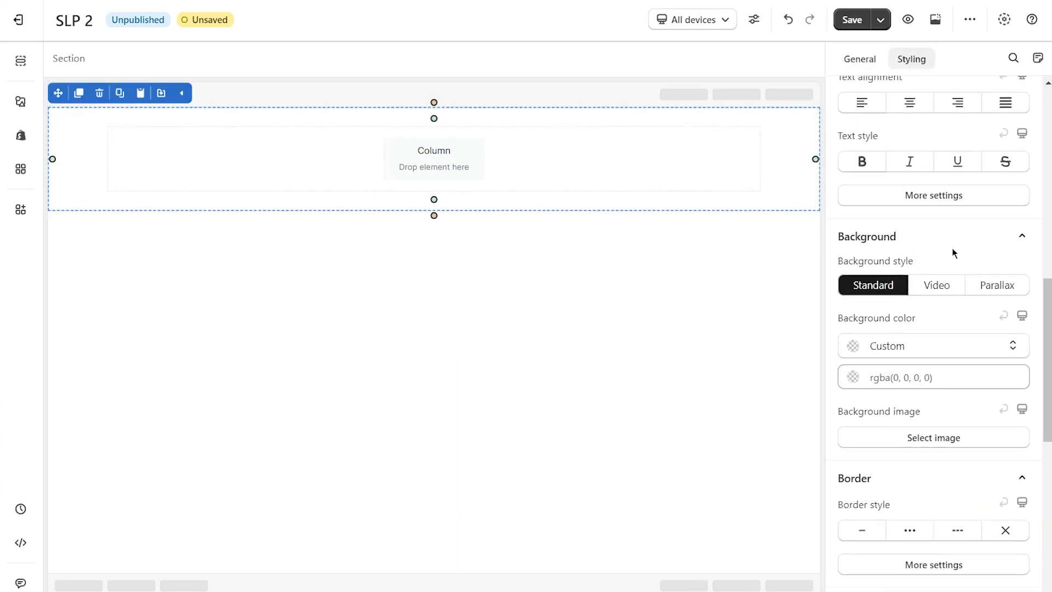
pyautogui.click(935, 280)
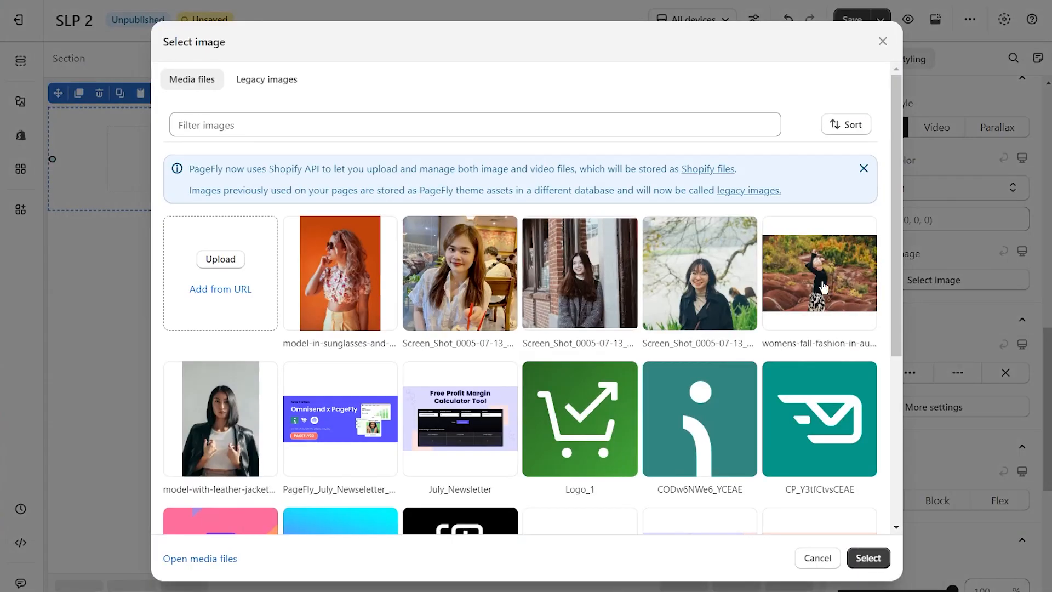
pyautogui.click(824, 287)
pyautogui.click(871, 557)
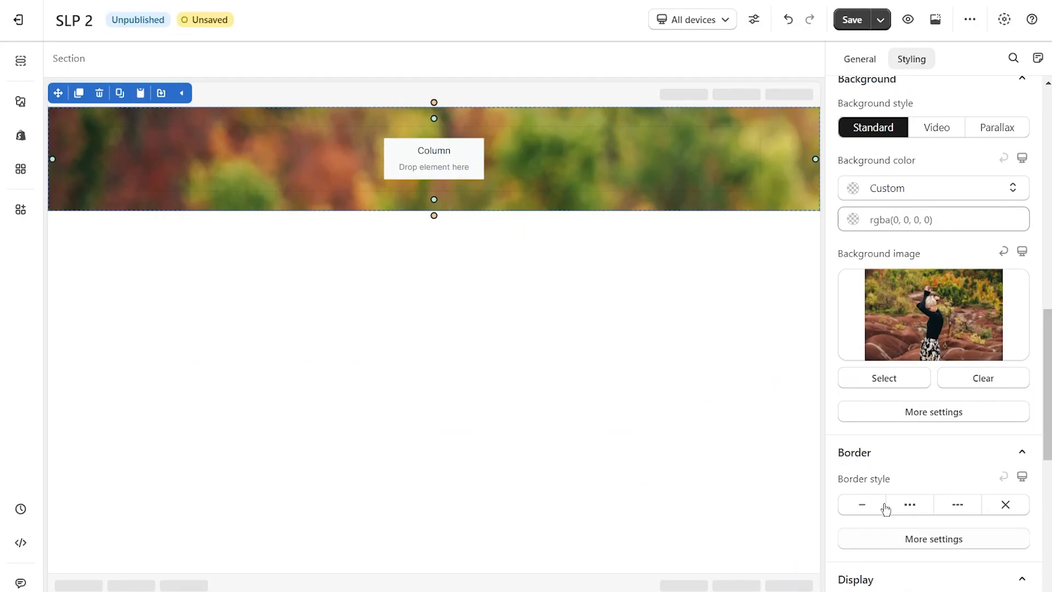
# Center the section's background image and set its background size to Cover.
pyautogui.click(934, 412)
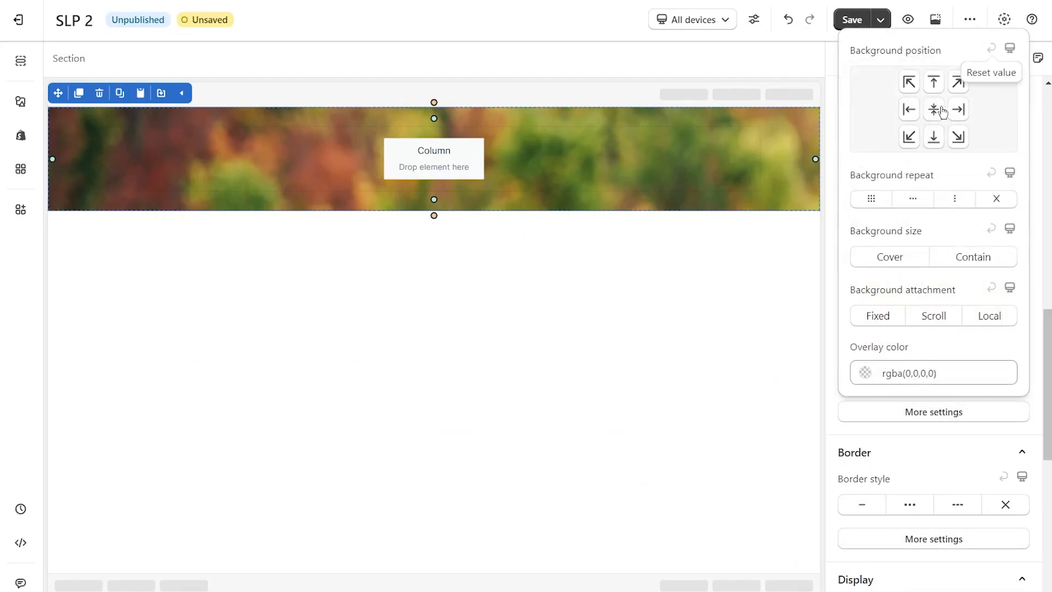
pyautogui.click(942, 111)
pyautogui.click(909, 258)
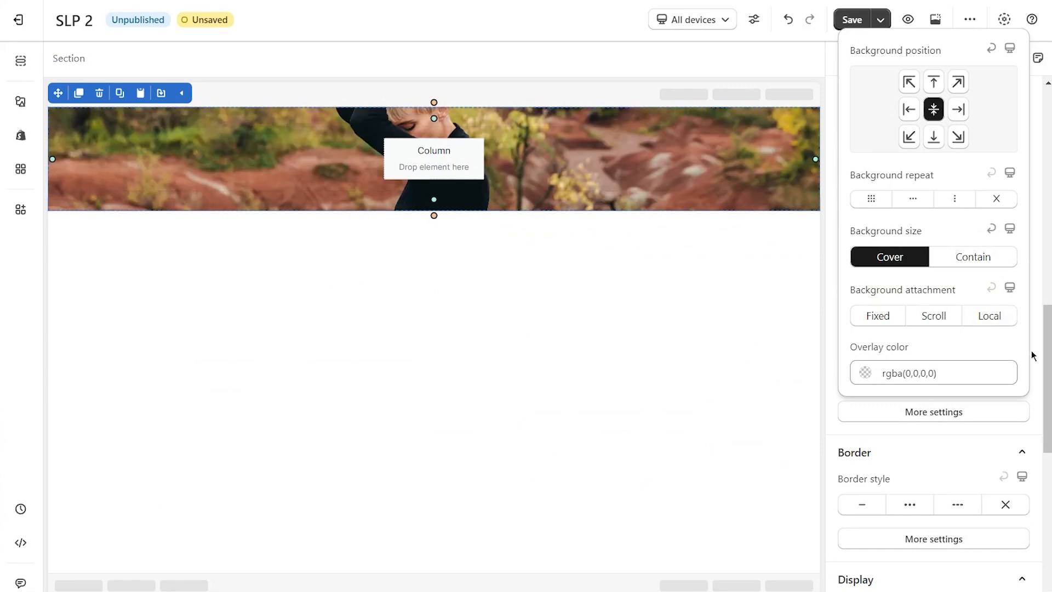
# Set the section's top and bottom padding to 200 px each.
pyautogui.scroll(15, 1021, 345)
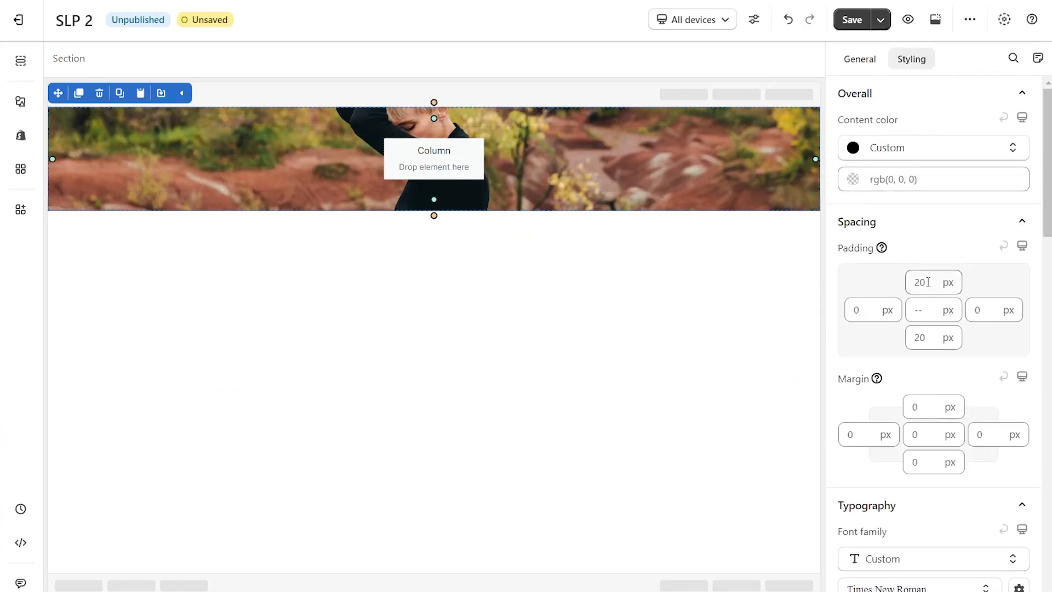
pyautogui.write('0')
pyautogui.click(930, 336)
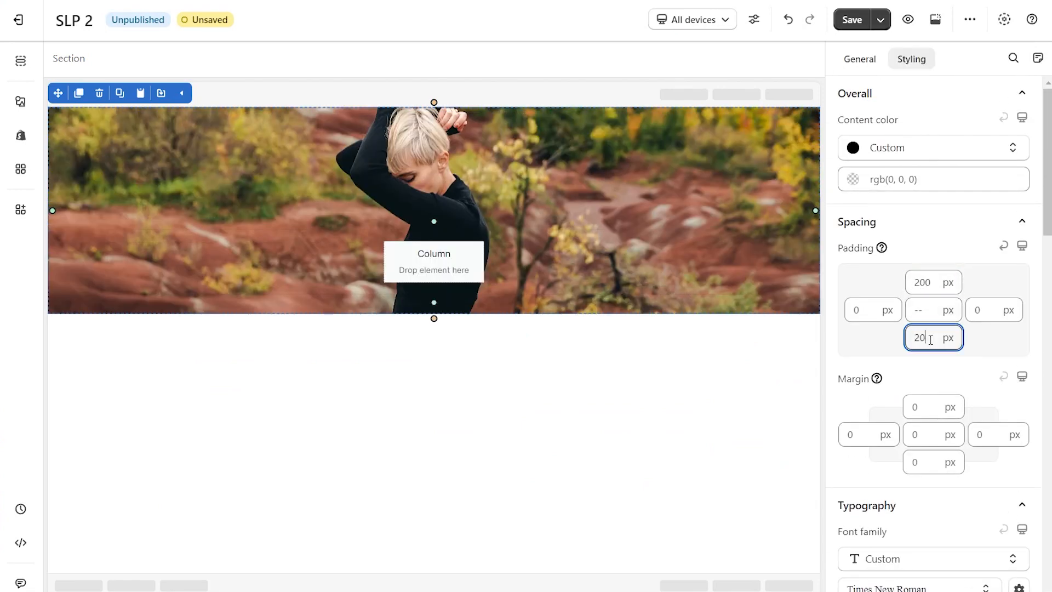
pyautogui.write('0')
pyautogui.click(985, 355)
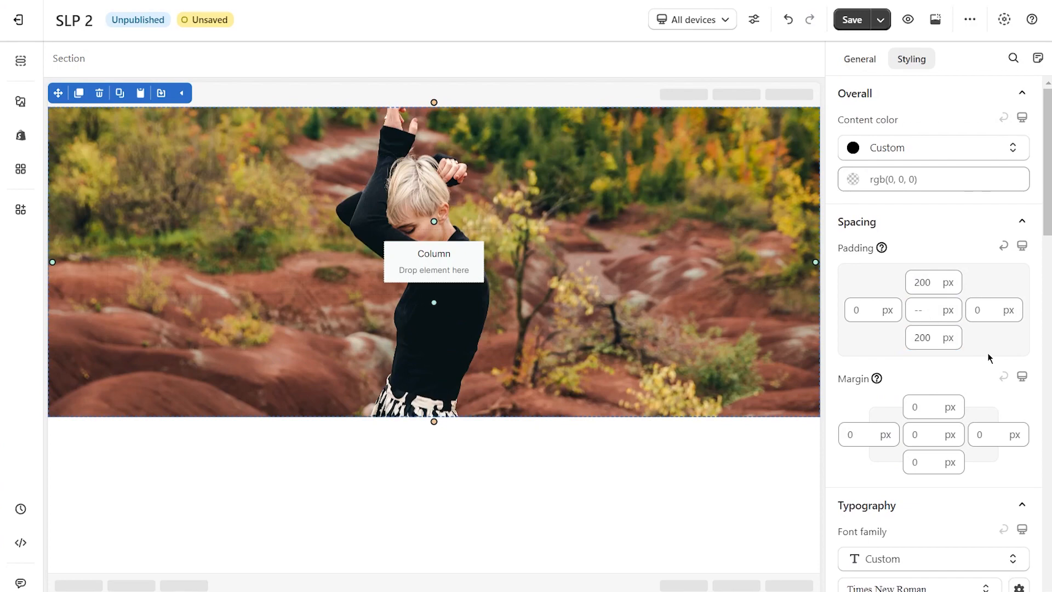
# Add a plain heading to the hero section's column and a plain paragraph below it.
pyautogui.click(21, 102)
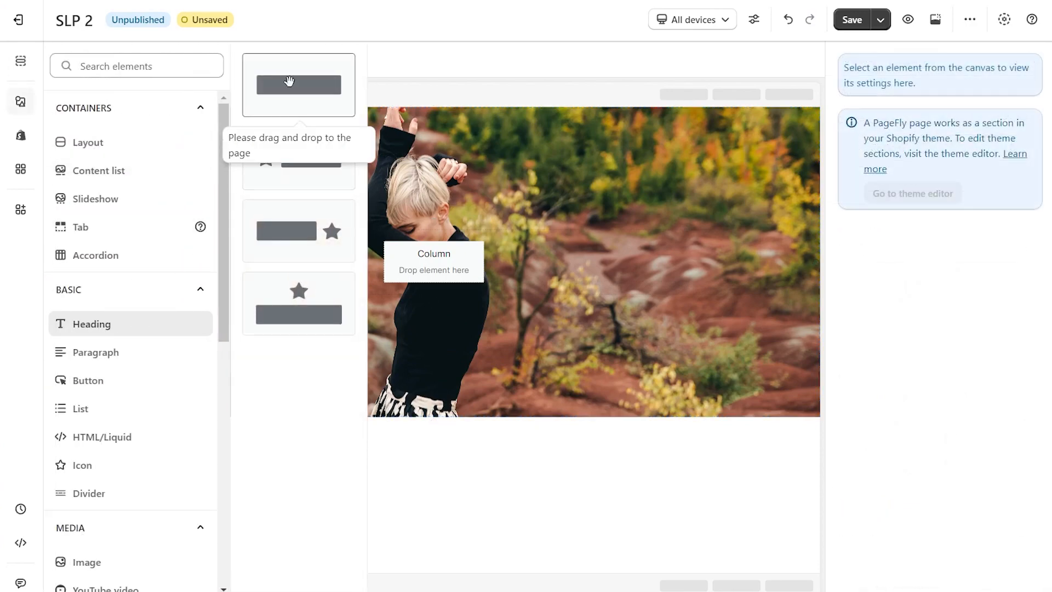
pyautogui.moveTo(290, 81); pyautogui.dragTo(329, 274)
pyautogui.click(21, 101)
pyautogui.moveTo(109, 352)
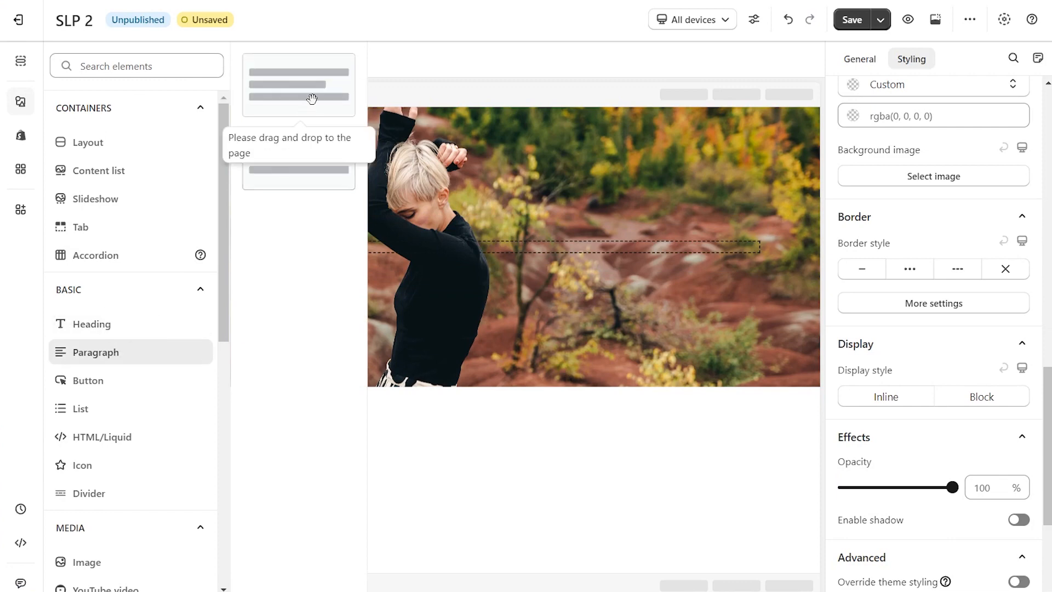
pyautogui.moveTo(312, 99); pyautogui.dragTo(196, 256)
# Add a button below the paragraph in the hero section's column.
pyautogui.click(21, 101)
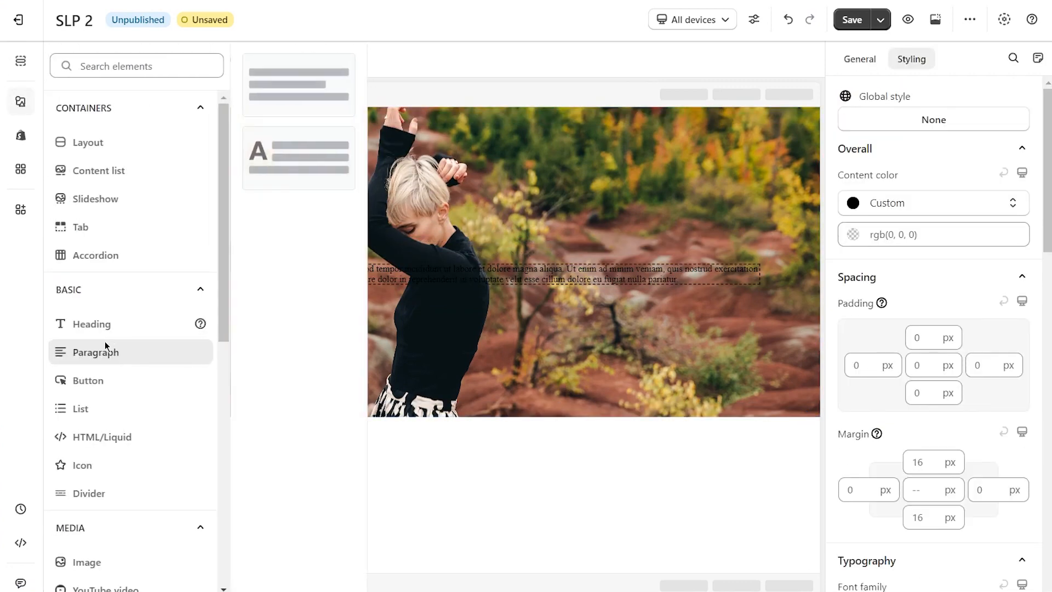
pyautogui.moveTo(113, 378)
pyautogui.moveTo(285, 88); pyautogui.dragTo(197, 286)
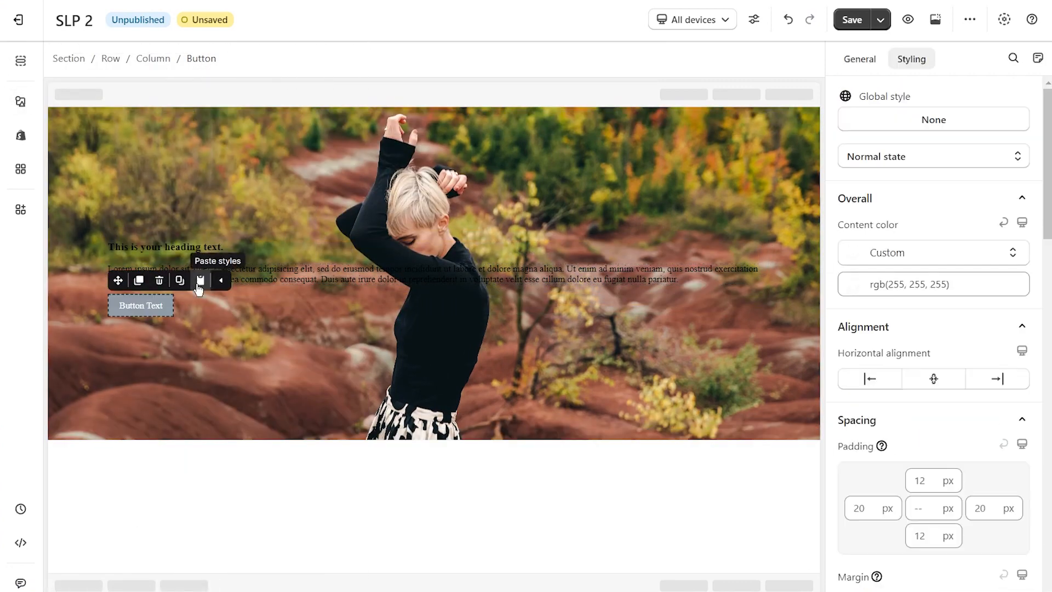
# Replace the hero heading's text with "AUTUMN FIT - 50% OFF!".
pyautogui.click(208, 247)
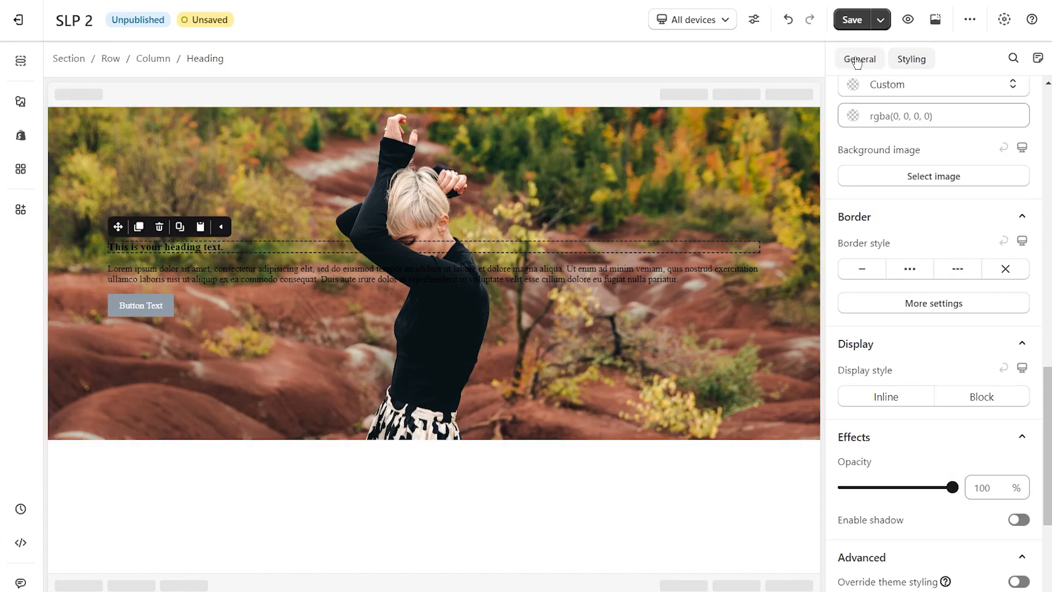
pyautogui.click(859, 59)
pyautogui.doubleClick(924, 213)
pyautogui.tripleClick(924, 213)
pyautogui.write('AUTUMN FIT - 50% OFF!')
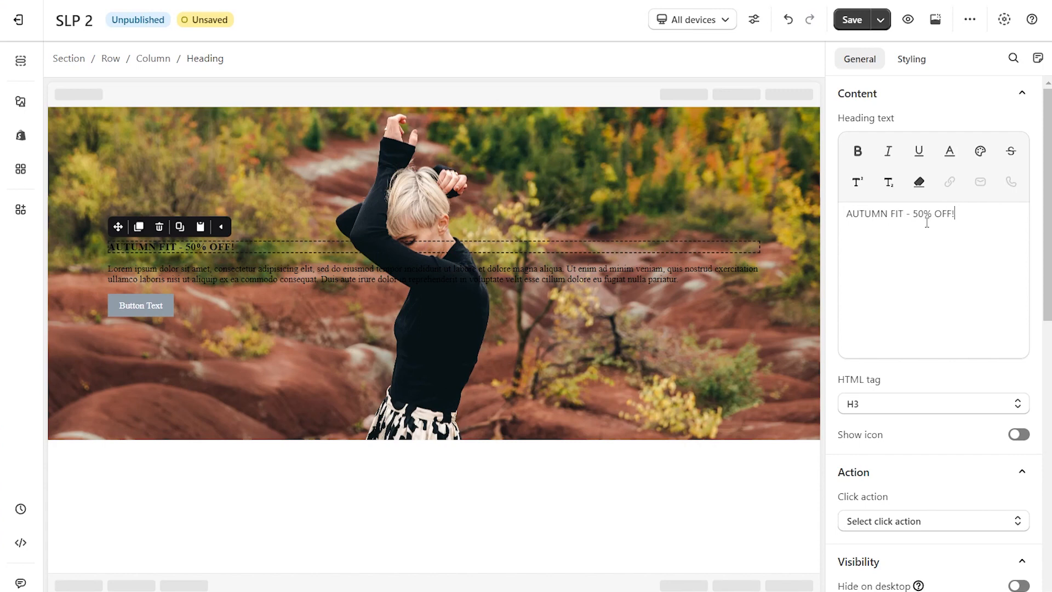
# Set the hero heading's content color to yellow, rgb(248, 213, 46).
pyautogui.click(906, 57)
pyautogui.scroll(6, 953, 223)
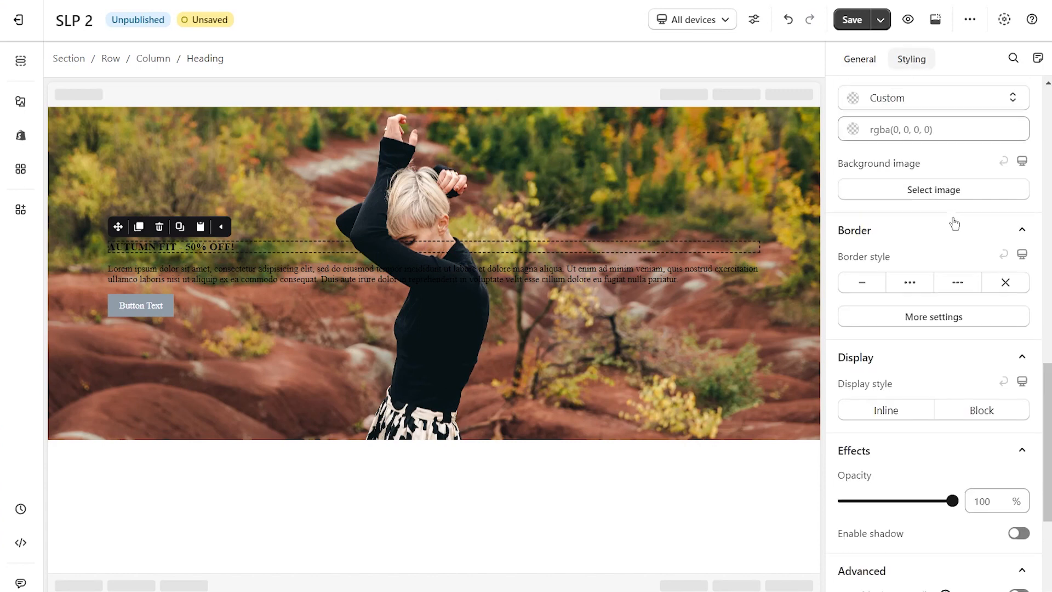
pyautogui.scroll(5, 959, 269)
pyautogui.click(930, 285)
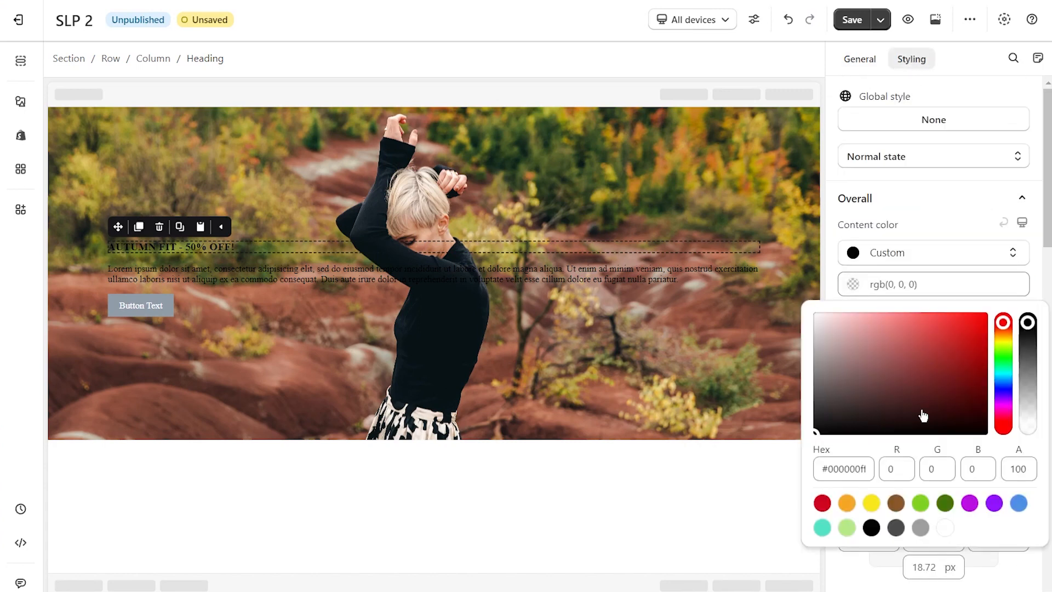
pyautogui.click(968, 327)
pyautogui.click(1003, 337)
pyautogui.click(944, 317)
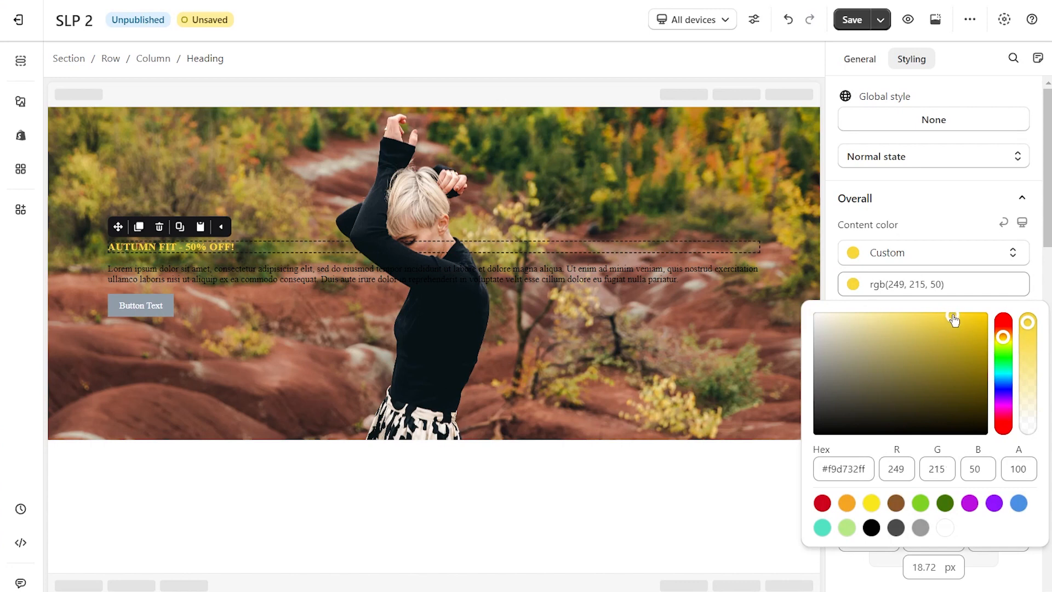
pyautogui.doubleClick(844, 468)
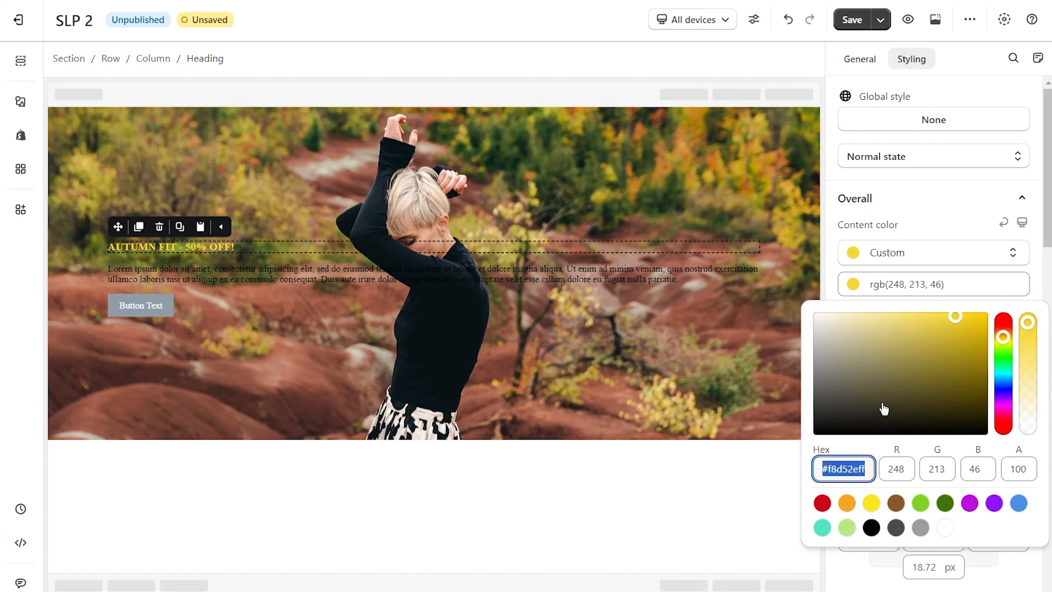
pyautogui.click(1041, 227)
# Set the hero heading's font family to Manrope and its font size to 35 px.
pyautogui.scroll(-3, 1022, 270)
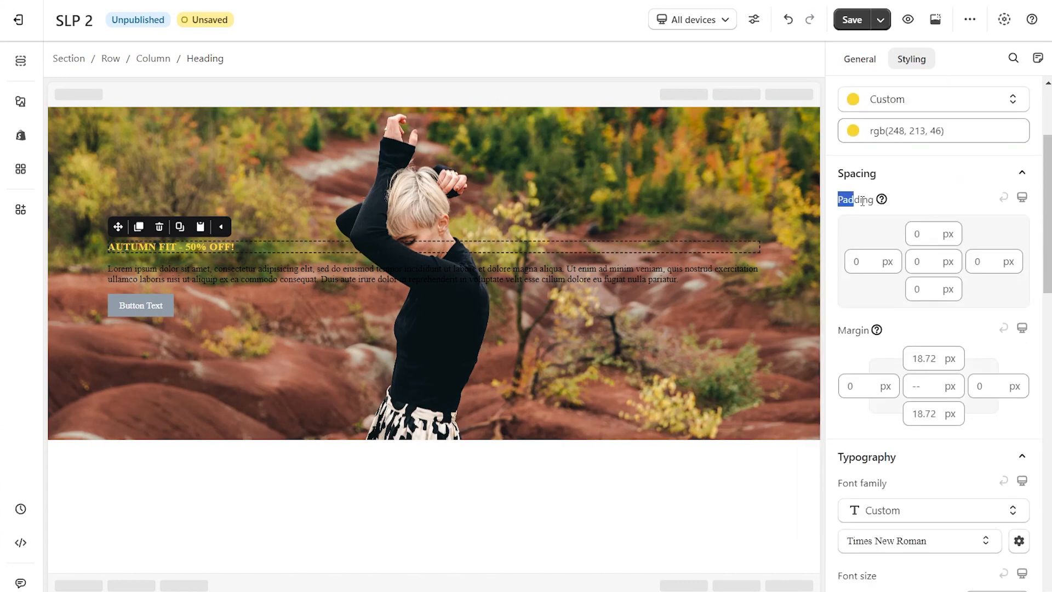
pyautogui.doubleClick(853, 329)
pyautogui.scroll(-4, 888, 323)
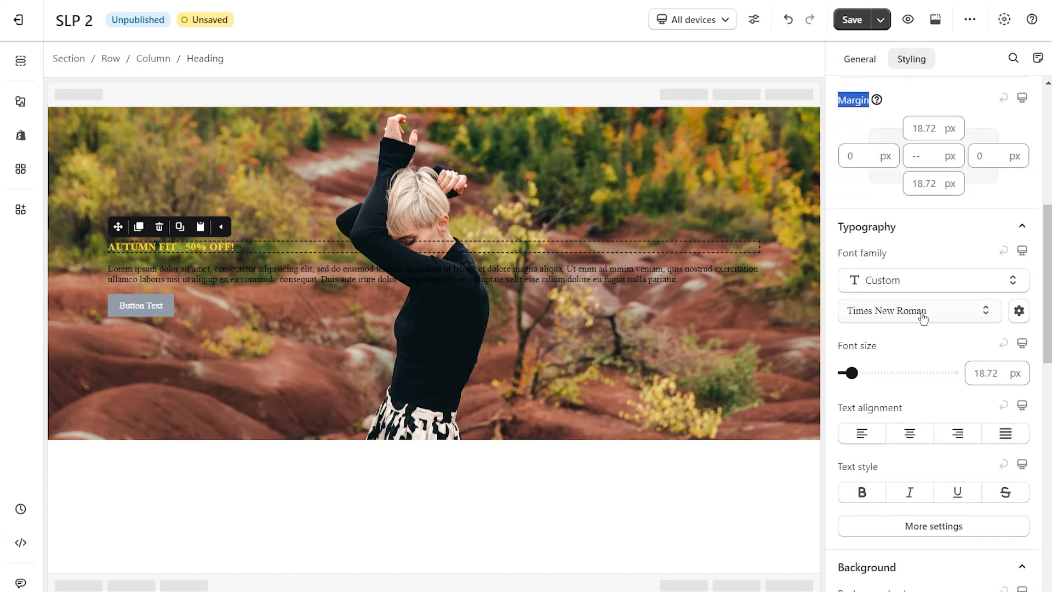
pyautogui.click(923, 314)
pyautogui.click(875, 113)
pyautogui.moveTo(852, 373); pyautogui.dragTo(863, 372)
pyautogui.scroll(-3, 904, 376)
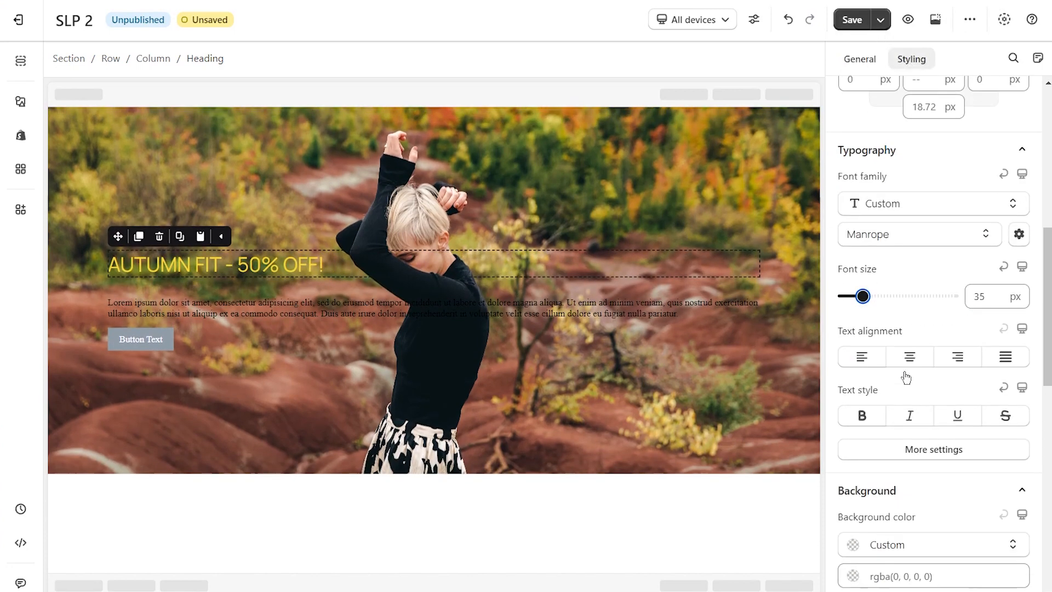
# Set the hero heading's font weight to Bold.
pyautogui.click(926, 371)
pyautogui.click(911, 157)
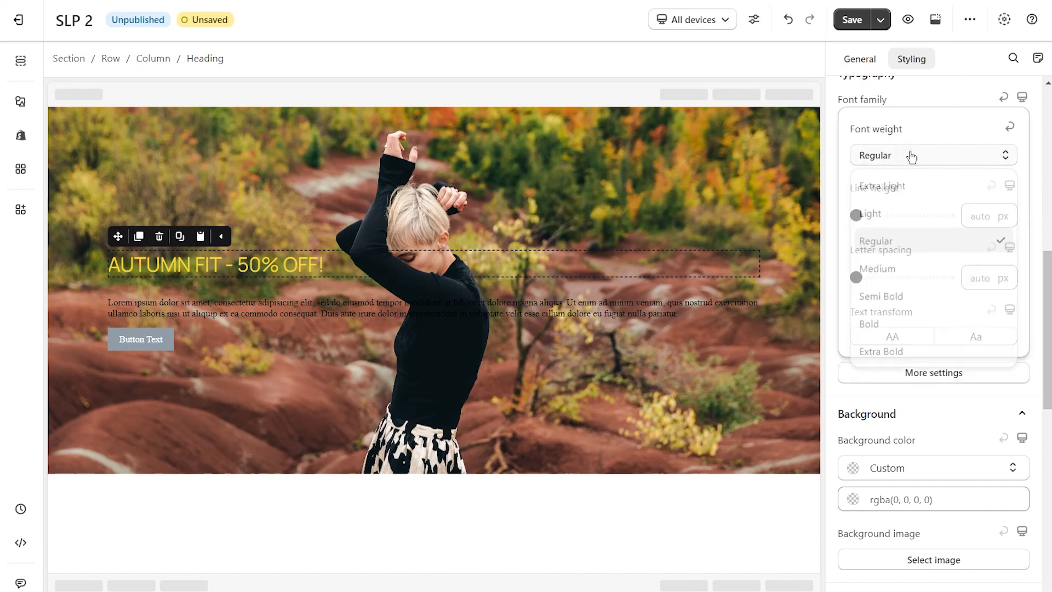
pyautogui.click(906, 324)
pyautogui.moveTo(856, 215); pyautogui.dragTo(879, 218)
pyautogui.scroll(-9, 1027, 291)
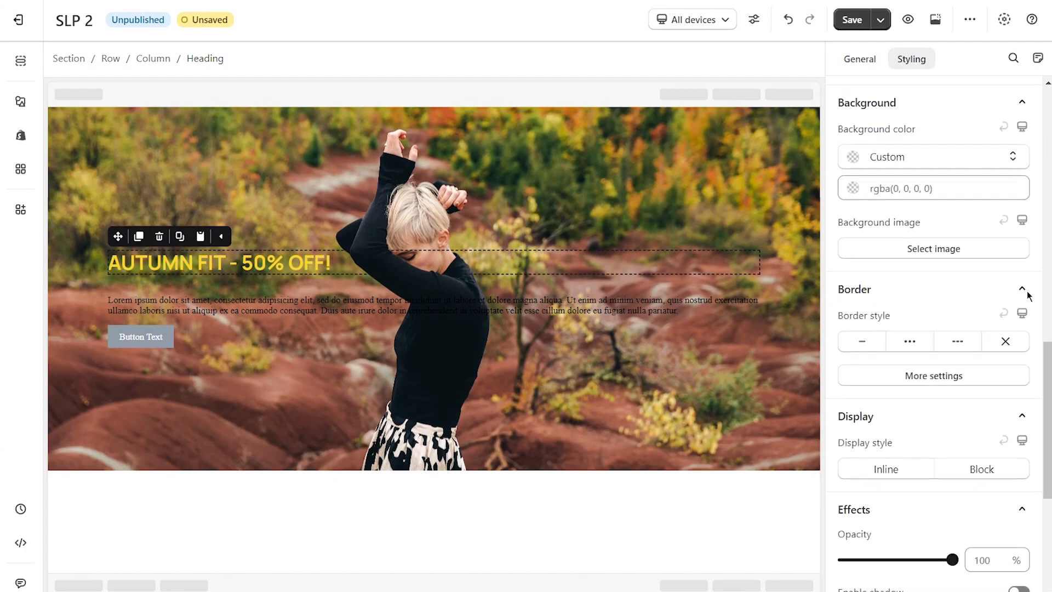
# Replace the hero paragraph's text with "Experience our latest autumn fits, while checking out like a breeze!".
pyautogui.click(164, 301)
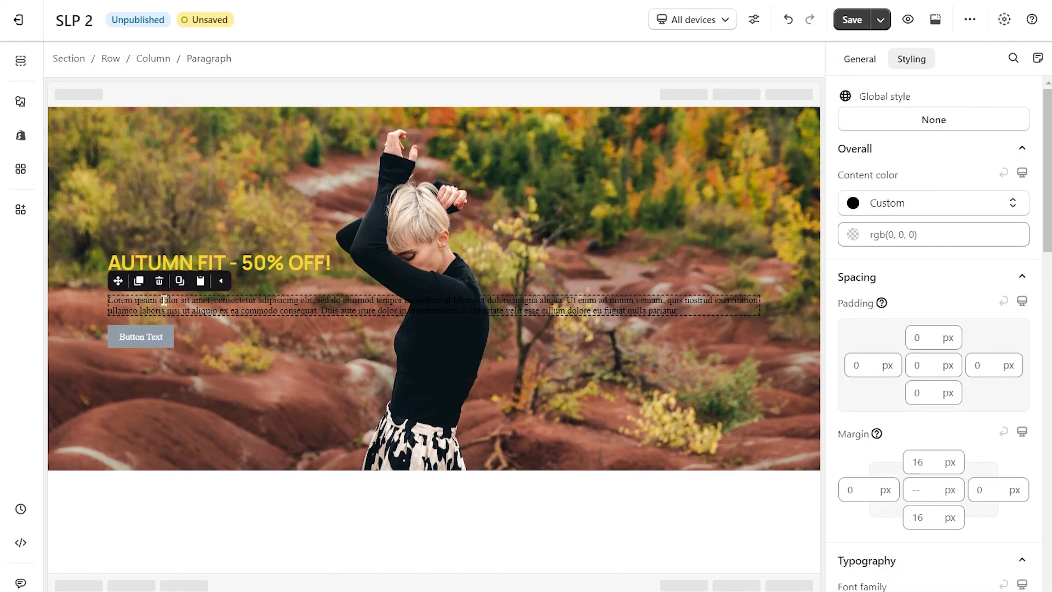
pyautogui.tripleClick(114, 299)
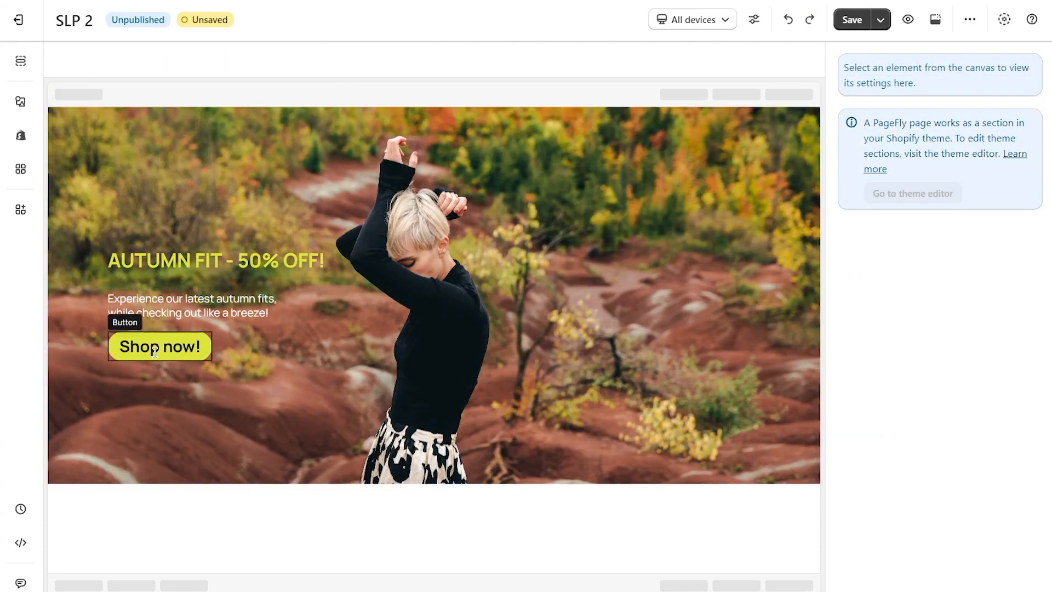
# Set the "Shop now!" button's background color to black, rgb(0, 0, 0), for its mouse over state.
pyautogui.click(160, 347)
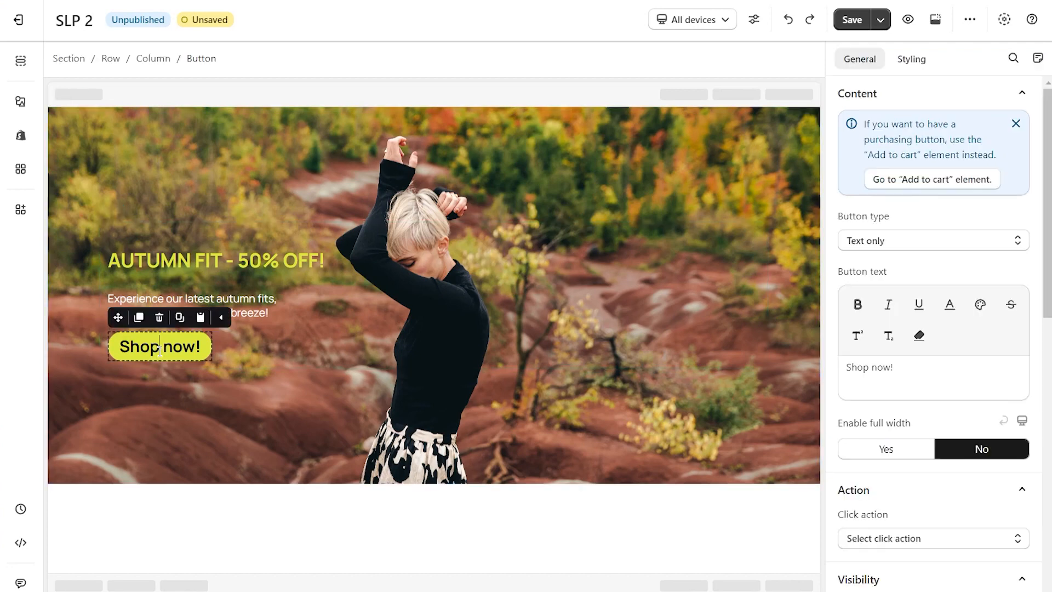
pyautogui.click(911, 61)
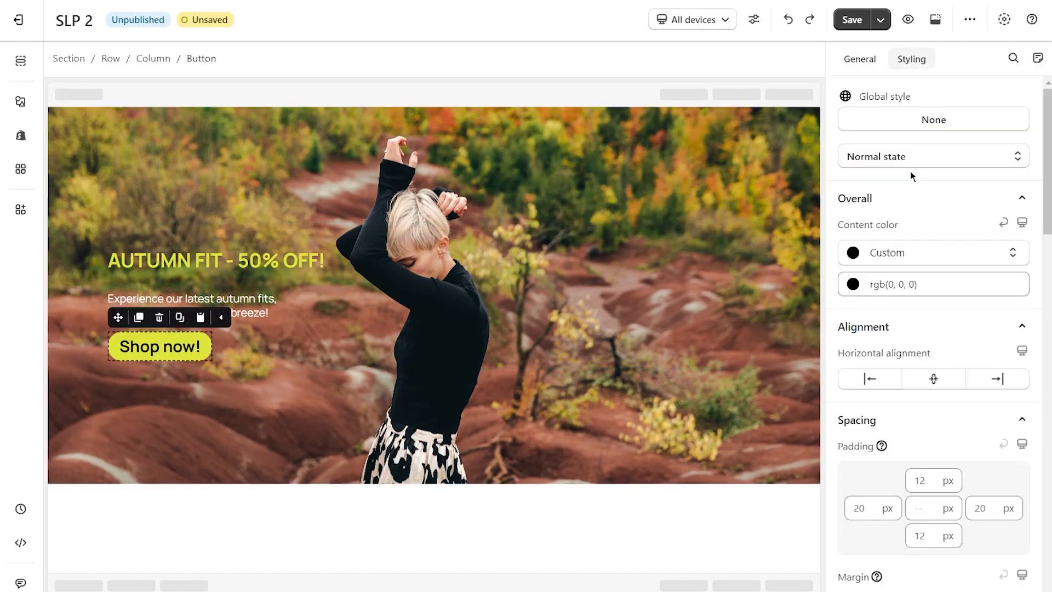
pyautogui.click(908, 156)
pyautogui.click(909, 213)
pyautogui.scroll(-15, 939, 292)
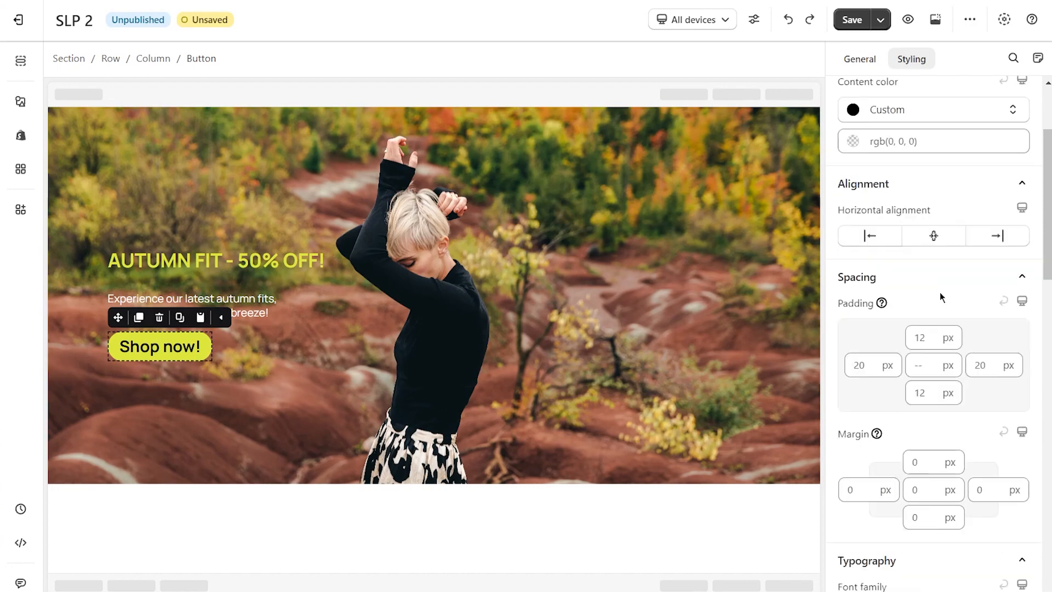
pyautogui.click(935, 286)
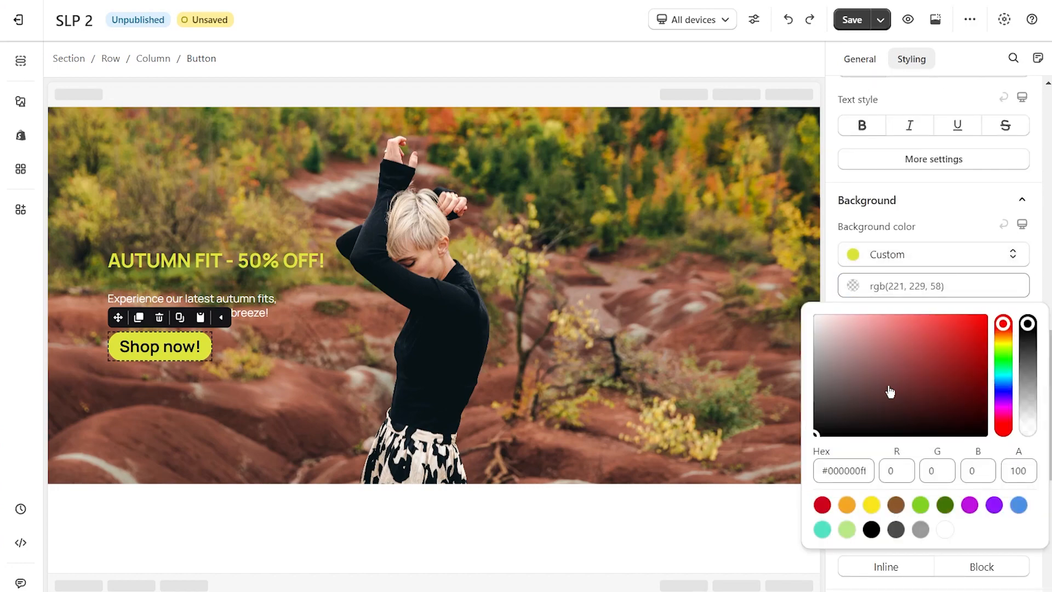
pyautogui.moveTo(829, 426); pyautogui.dragTo(813, 438)
pyautogui.click(1041, 278)
# Set the hero button's mouse over font size to 34 px and its content color to white, rgb(255, 255, 255).
pyautogui.scroll(7, 1041, 279)
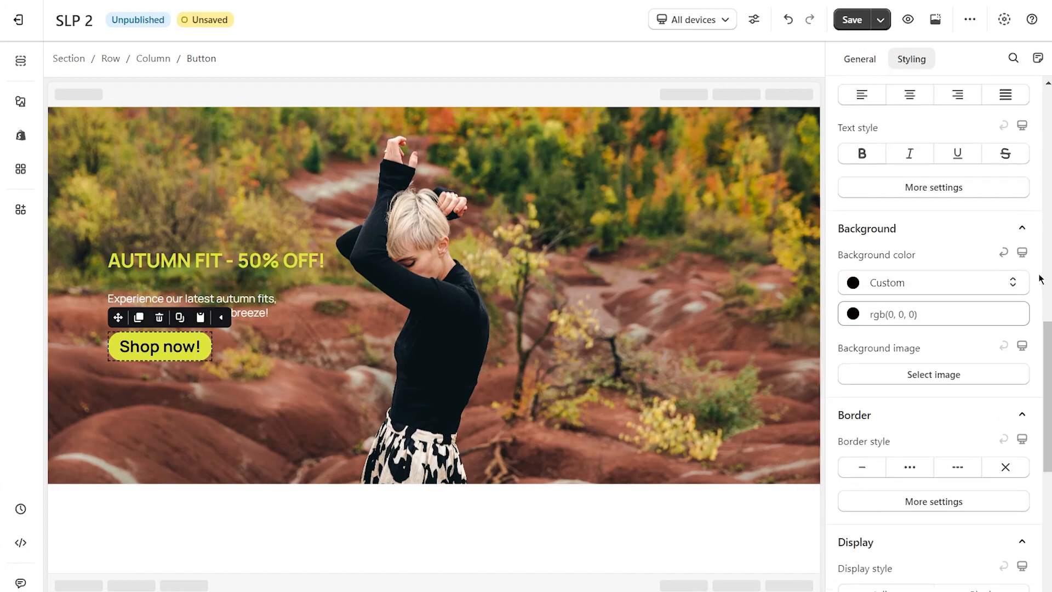
pyautogui.moveTo(852, 394); pyautogui.dragTo(862, 390)
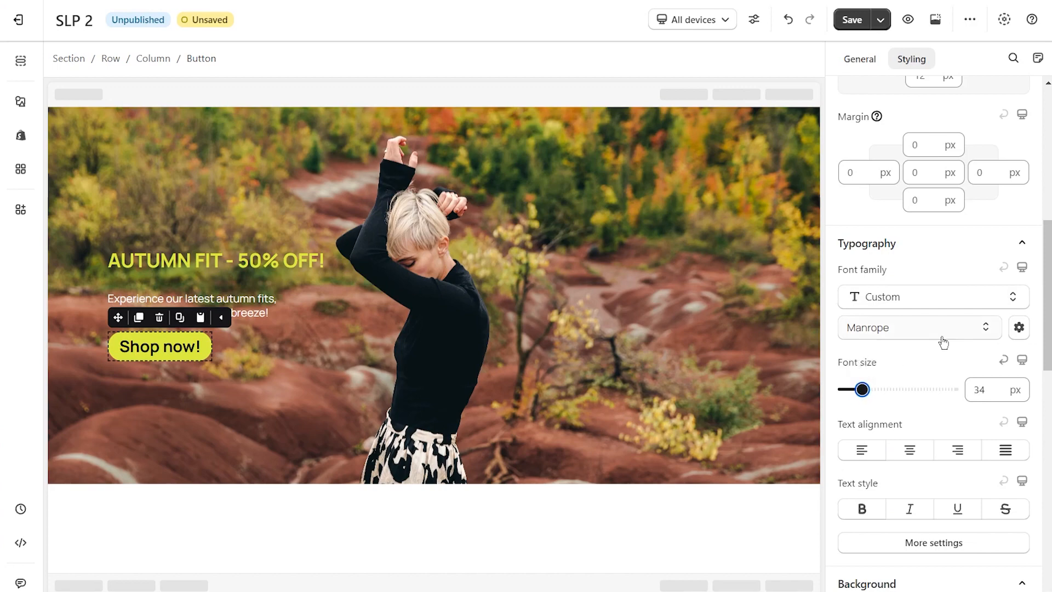
pyautogui.scroll(8, 939, 331)
pyautogui.click(912, 279)
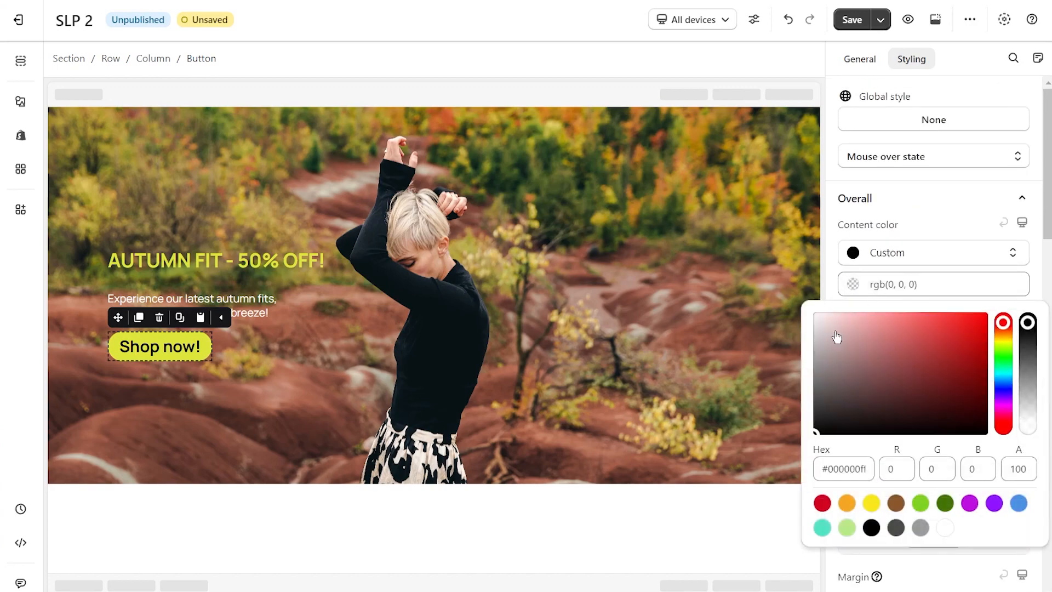
pyautogui.moveTo(839, 335); pyautogui.dragTo(802, 304)
pyautogui.click(1038, 219)
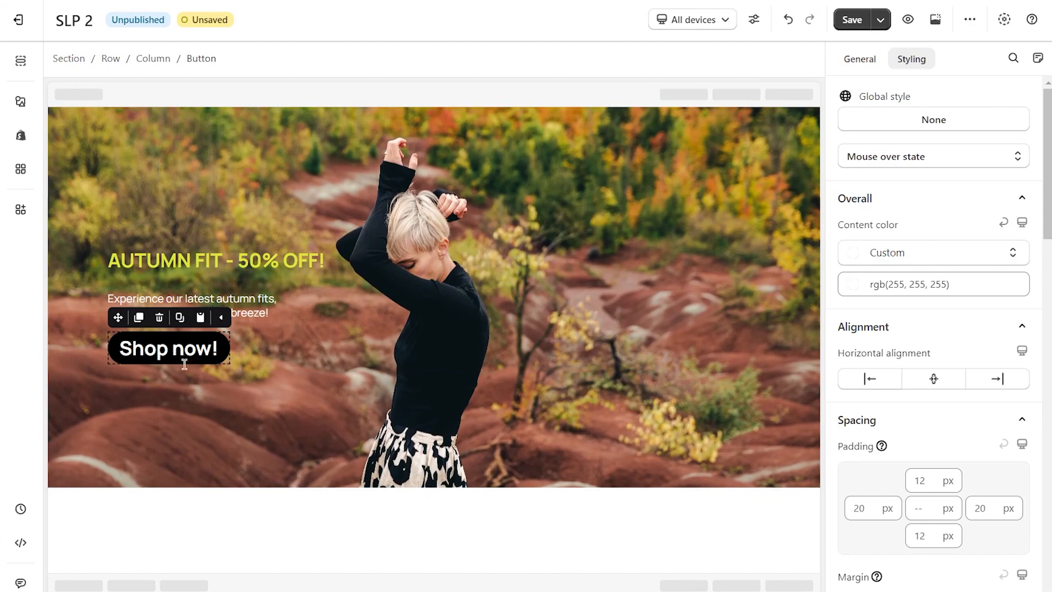
pyautogui.click(275, 507)
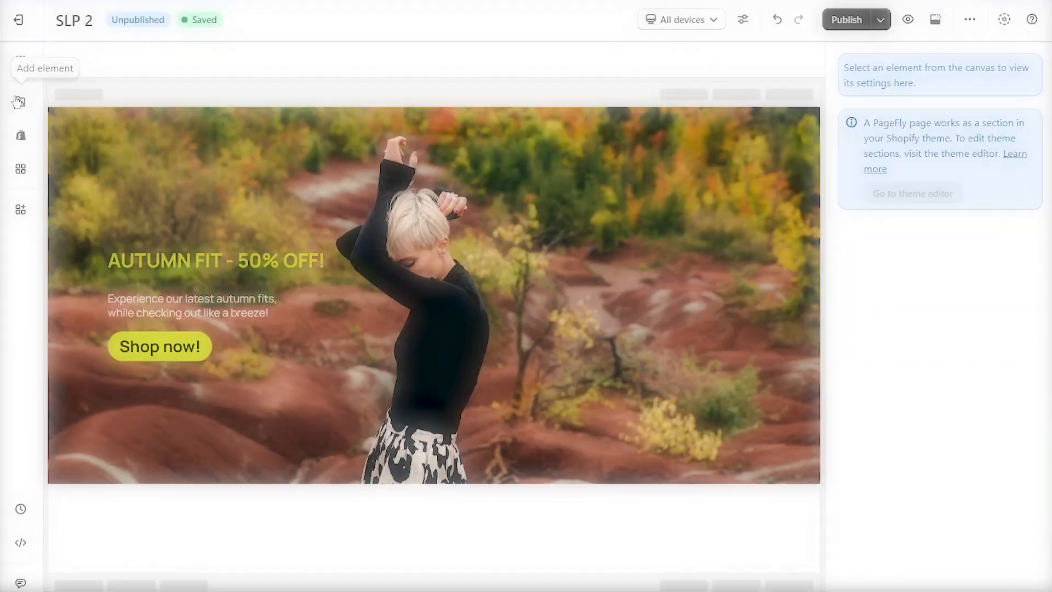
# Add a heading reading "FIT FOR THE FALL" in a new section below the hero banner.
pyautogui.click(21, 101)
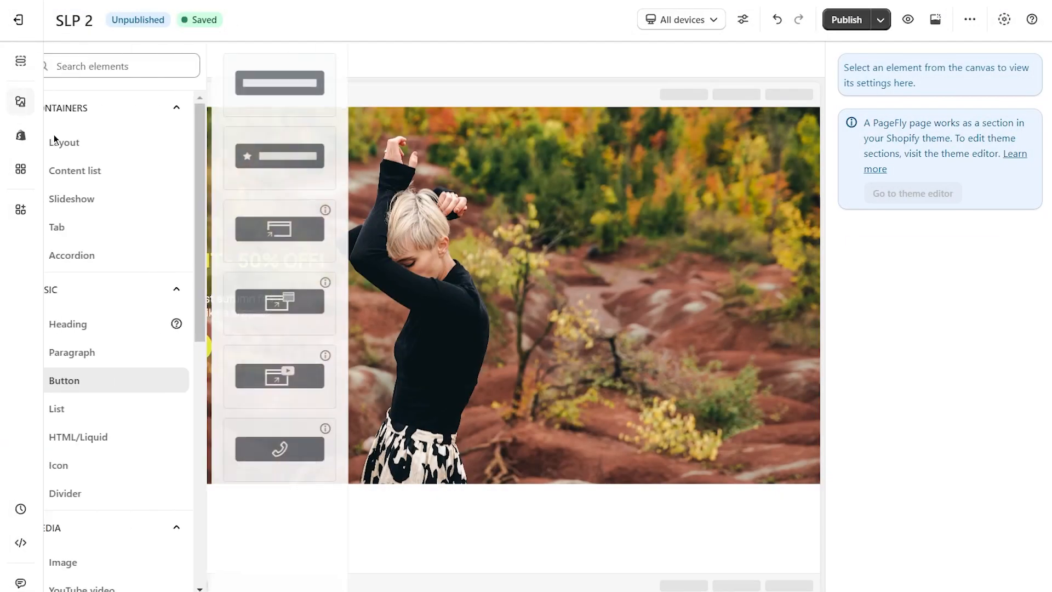
pyautogui.moveTo(291, 82); pyautogui.dragTo(359, 493)
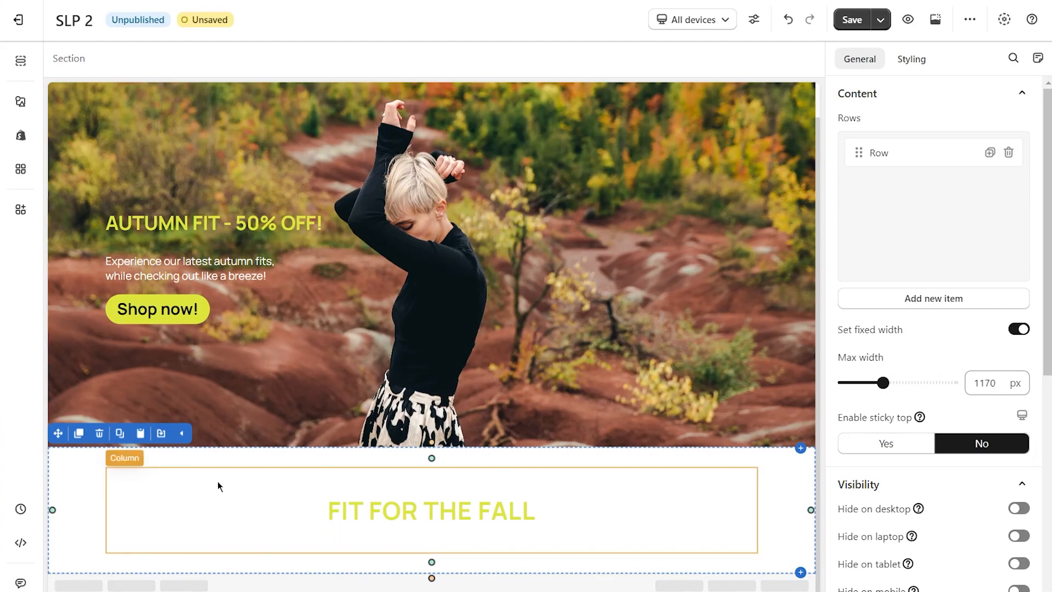
# Add a product list with the four-column grid layout below the "FIT FOR THE FALL" heading.
pyautogui.click(22, 141)
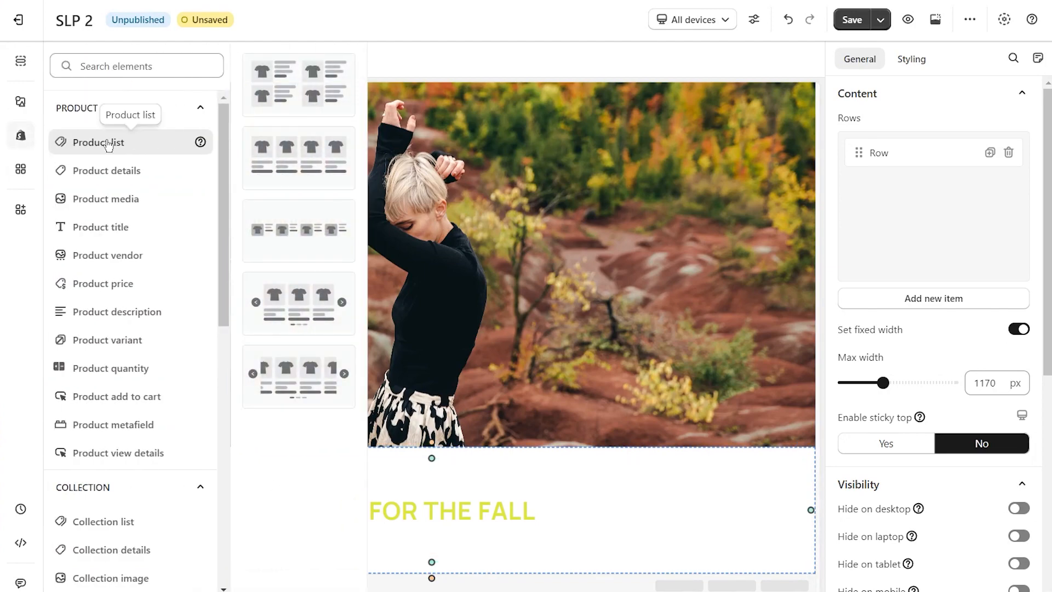
pyautogui.moveTo(299, 158); pyautogui.dragTo(419, 520)
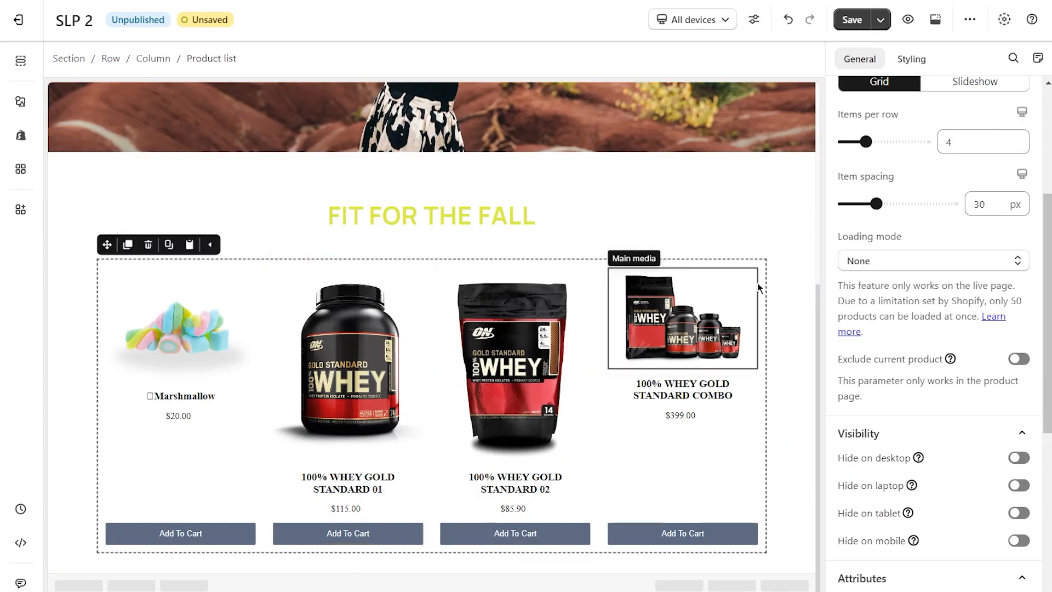
pyautogui.scroll(4, 893, 351)
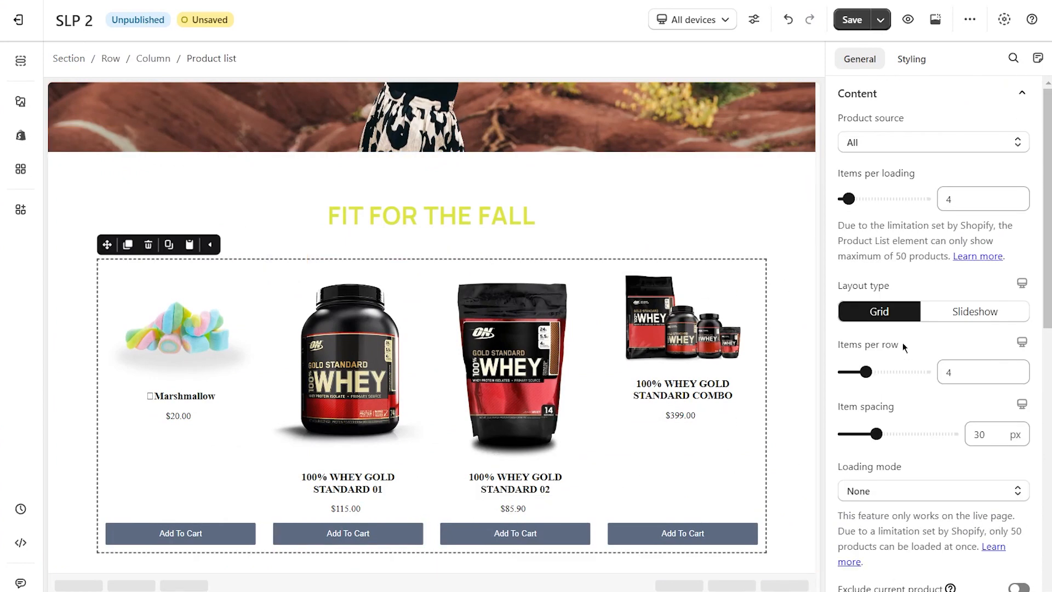
# Set the product list's source to a custom collection and choose the DRESS collection.
pyautogui.click(922, 142)
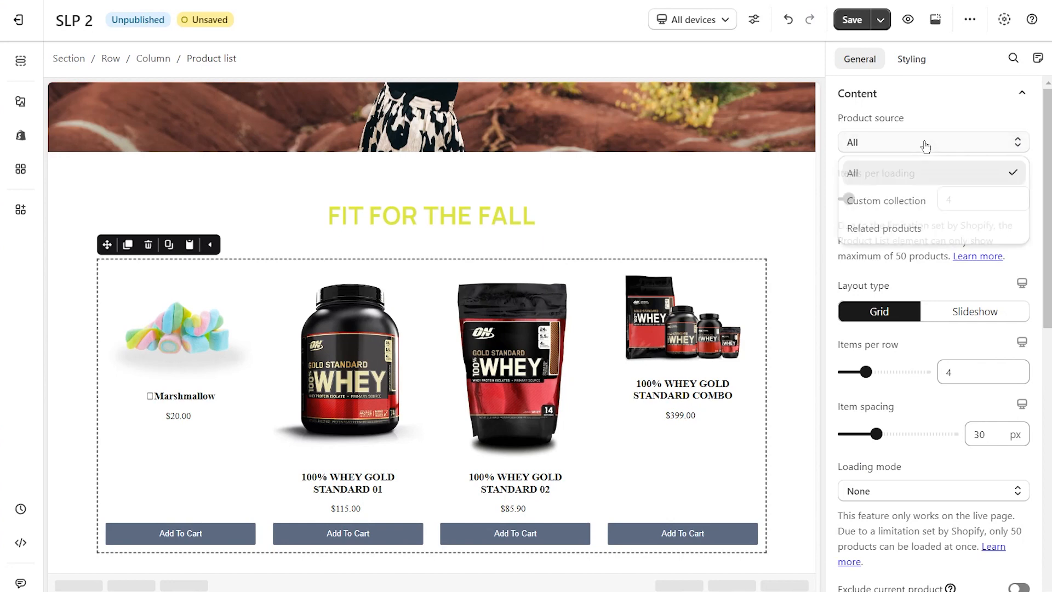
pyautogui.click(907, 201)
pyautogui.click(929, 198)
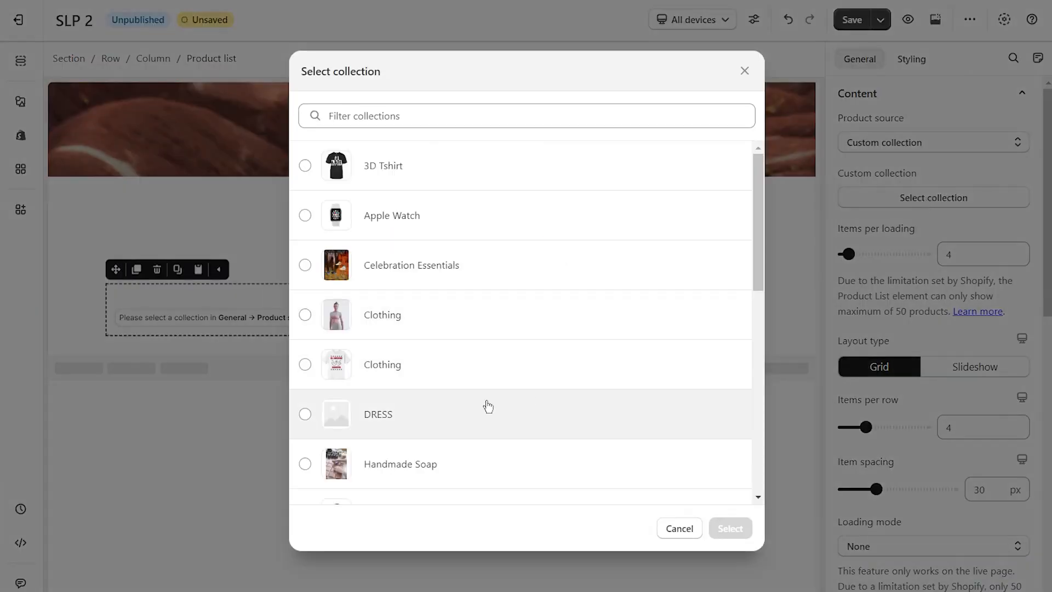
pyautogui.click(300, 416)
pyautogui.click(731, 527)
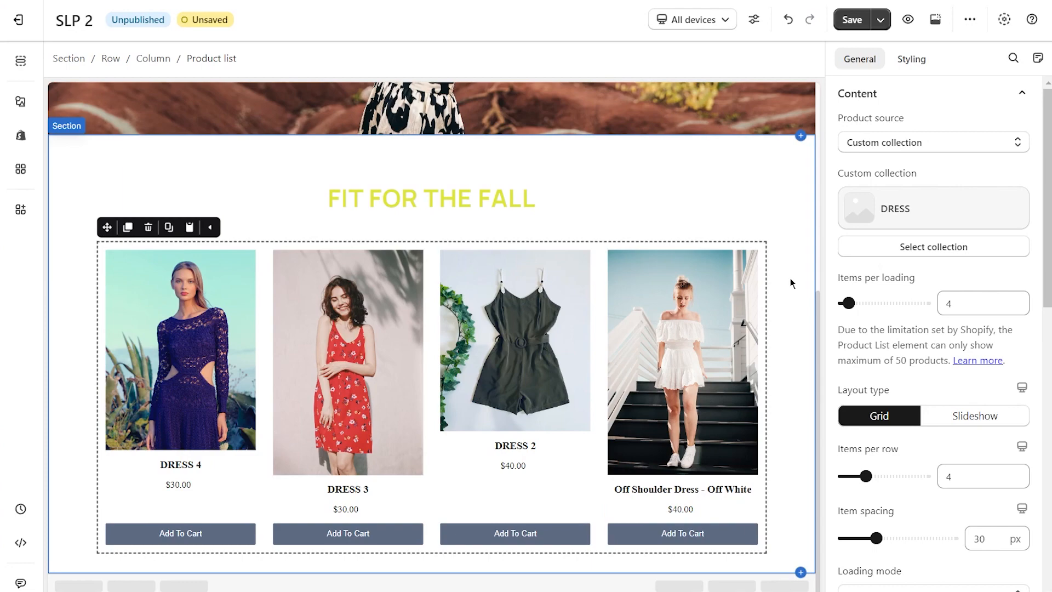
# Change the product list's layout to Slideshow, showing 3 items and scrolling 1 item at a time.
pyautogui.scroll(-3, 885, 296)
pyautogui.scroll(-2, 914, 329)
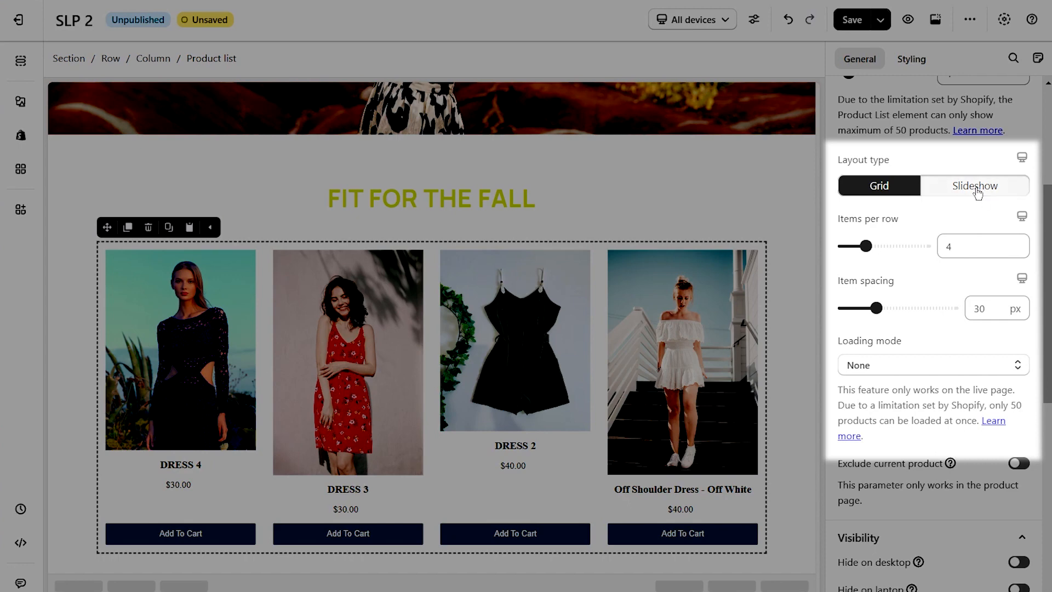
pyautogui.click(976, 188)
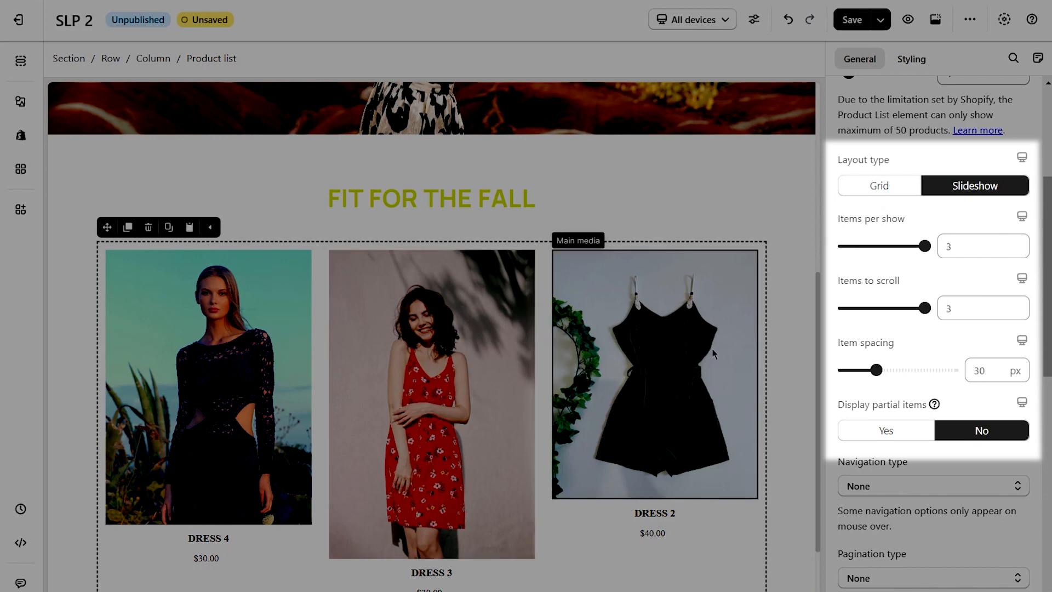
pyautogui.moveTo(924, 246)
pyautogui.mouseDown()
pyautogui.moveTo(882, 245)
pyautogui.moveTo(925, 246)
pyautogui.mouseUp()
pyautogui.moveTo(924, 308); pyautogui.dragTo(843, 308)
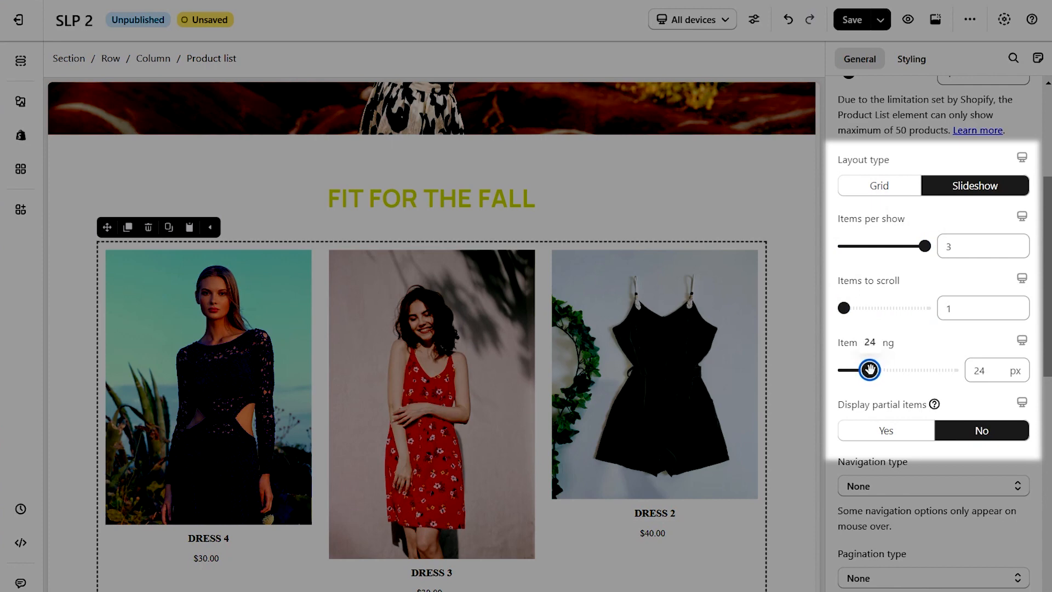
# Set the product list's item spacing to 24 px and turn on the display of partial items.
pyautogui.moveTo(871, 370); pyautogui.dragTo(871, 370)
pyautogui.click(887, 432)
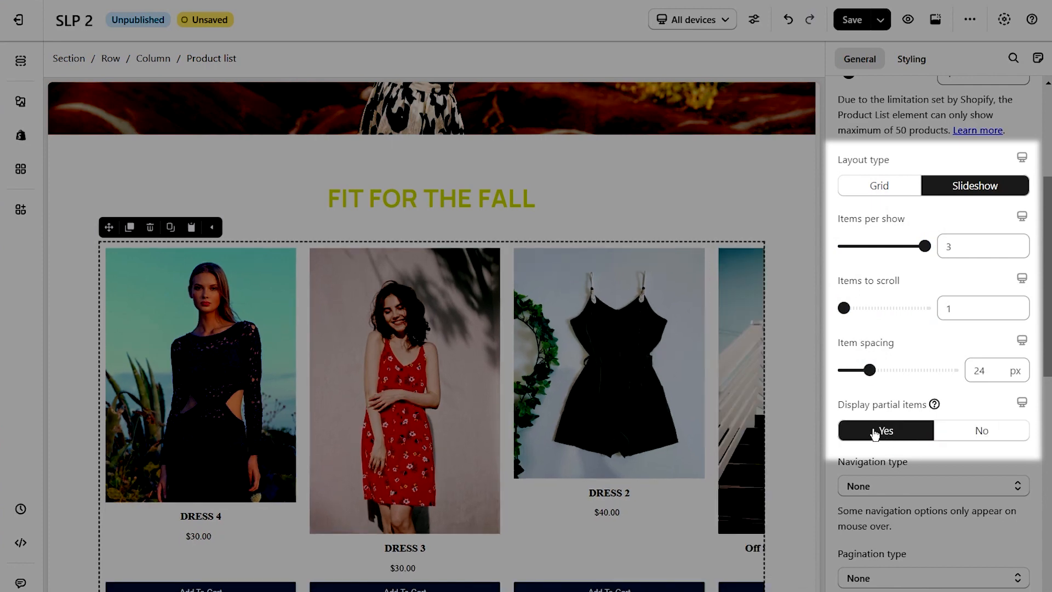
pyautogui.scroll(-1, 786, 404)
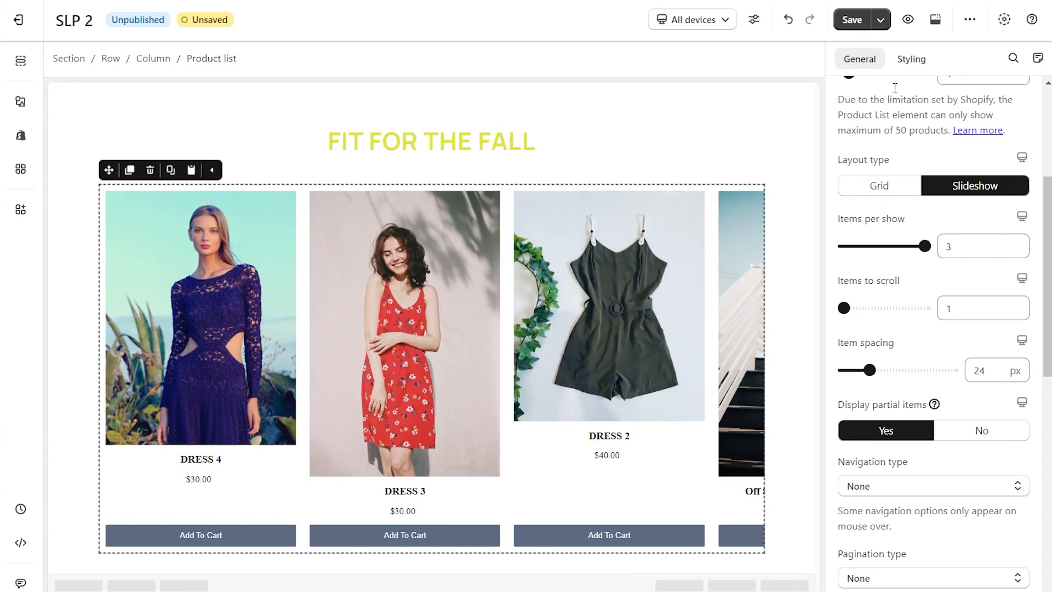
# Set the media ratio of the product list's main media to Square.
pyautogui.click(913, 59)
pyautogui.scroll(8, 928, 146)
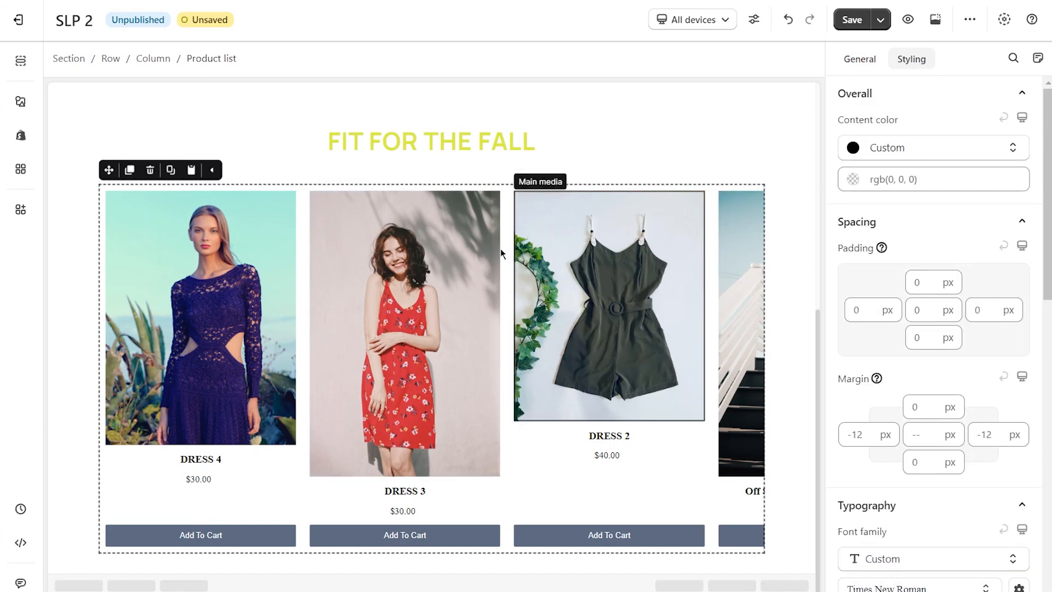
pyautogui.click(239, 283)
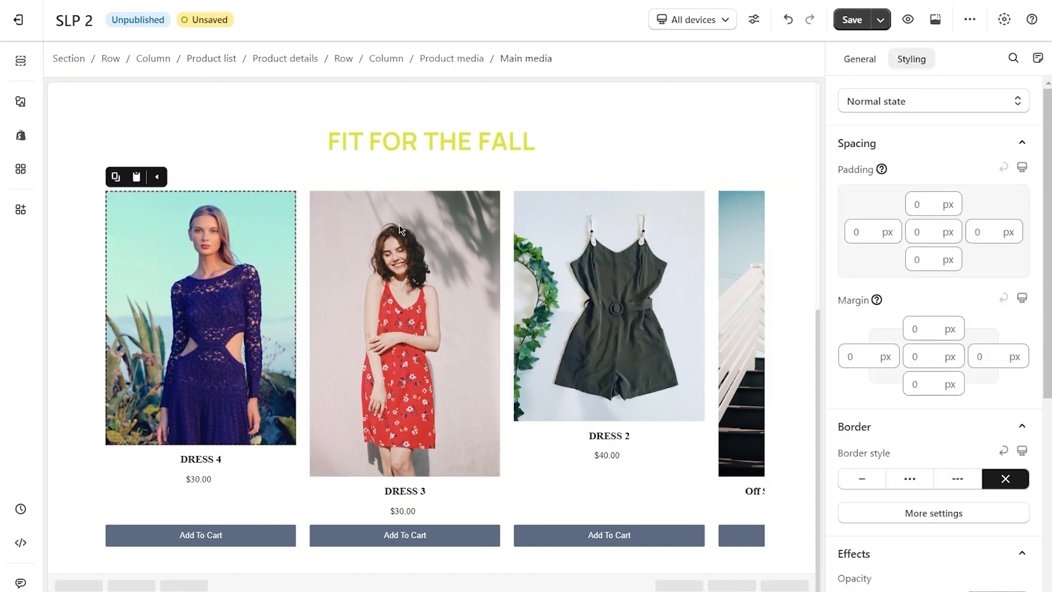
pyautogui.click(862, 60)
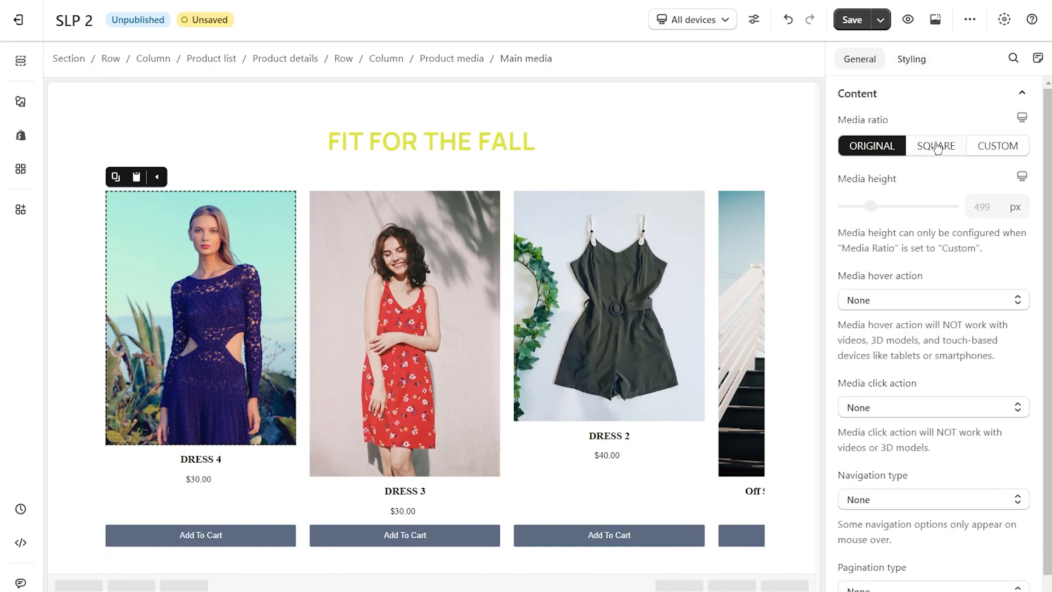
pyautogui.click(937, 148)
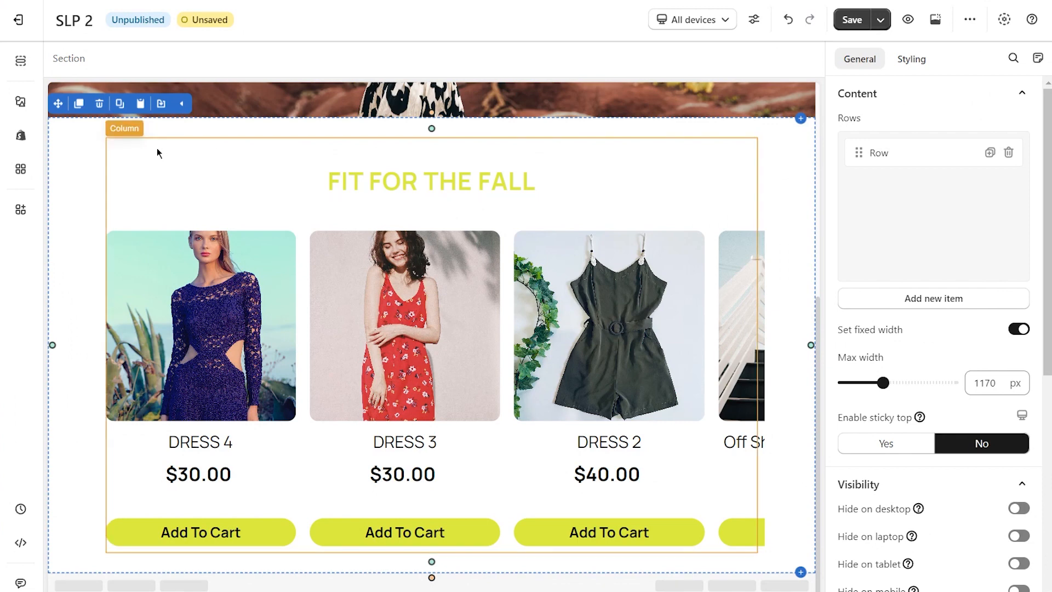
# Add a collection list with the slideshow layout with side arrows below the product list section.
pyautogui.click(21, 136)
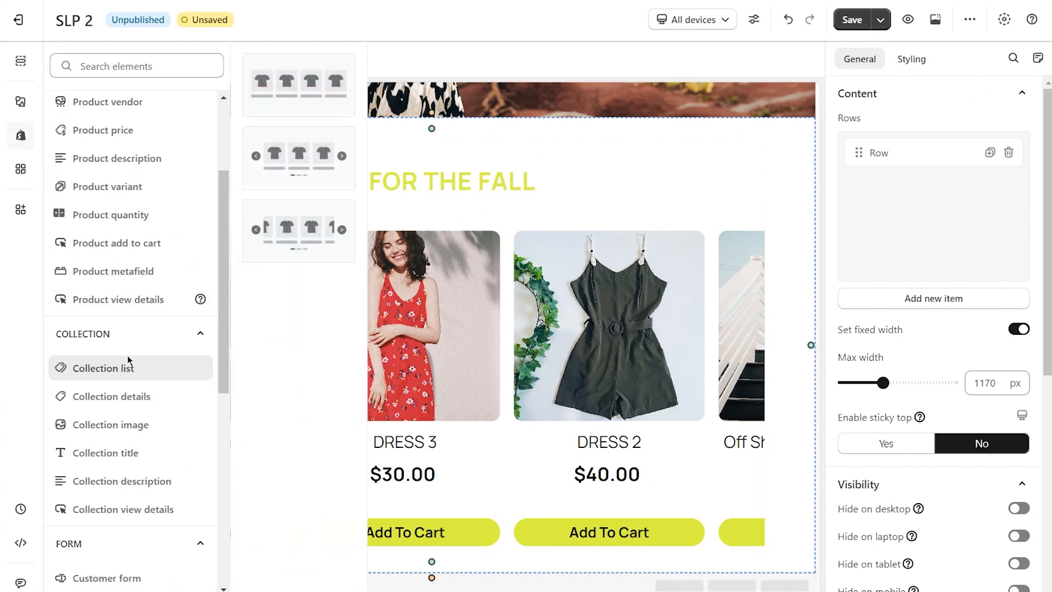
pyautogui.moveTo(287, 157); pyautogui.dragTo(396, 574)
pyautogui.scroll(-5, 471, 463)
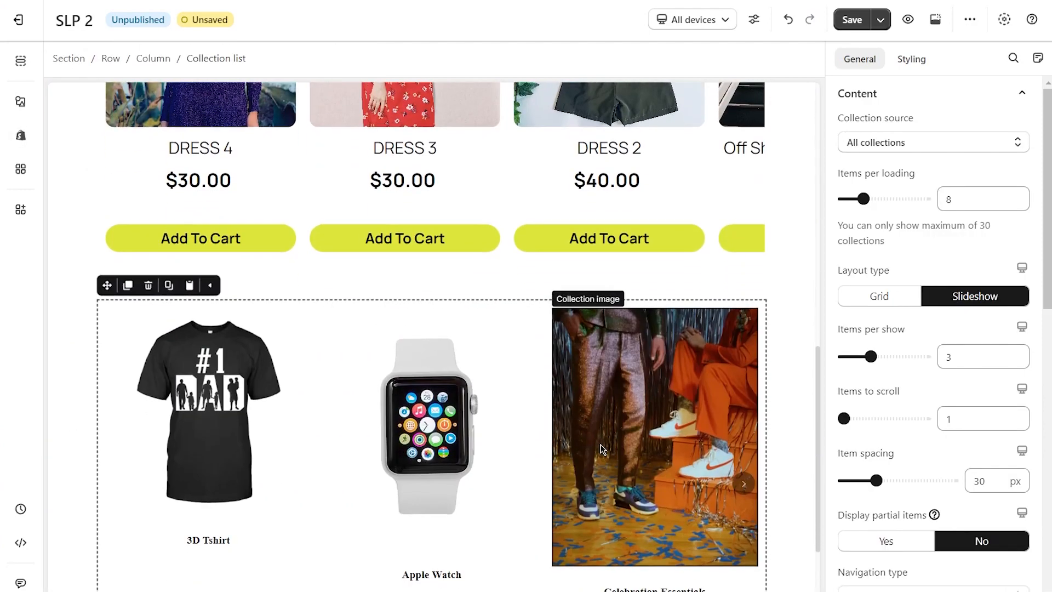
pyautogui.scroll(-2, 603, 449)
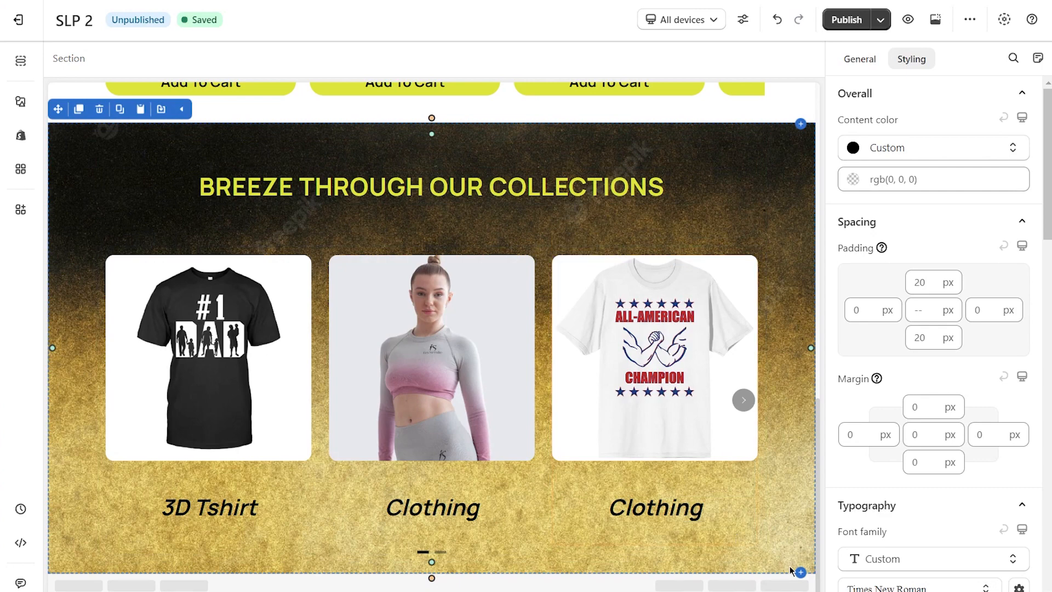
# Add the "Sale off everything Up to 50%" section template from the Sales boost category below the collection list section.
pyautogui.moveTo(801, 573)
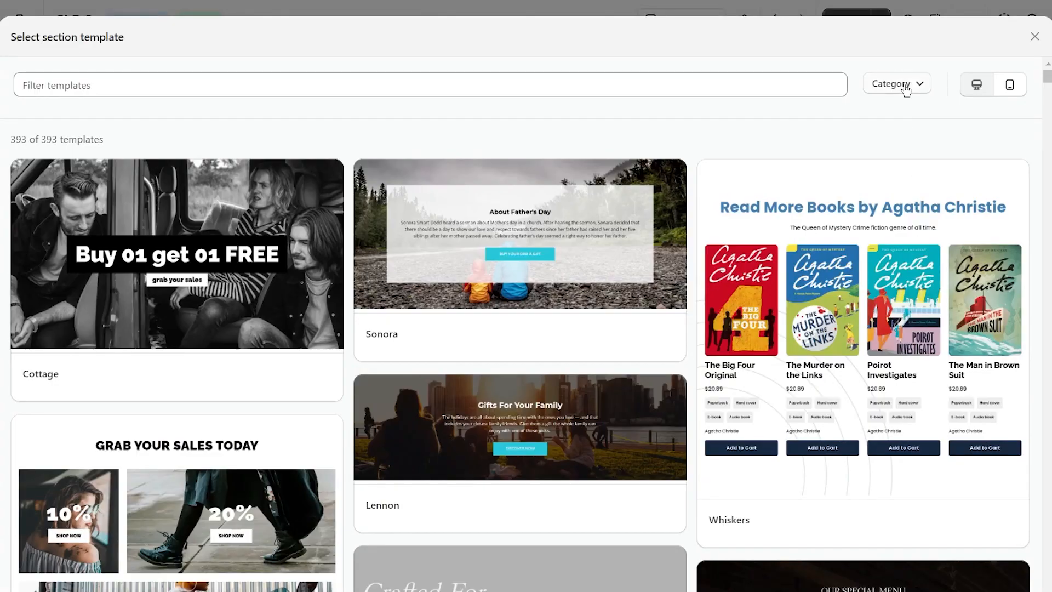
pyautogui.click(902, 84)
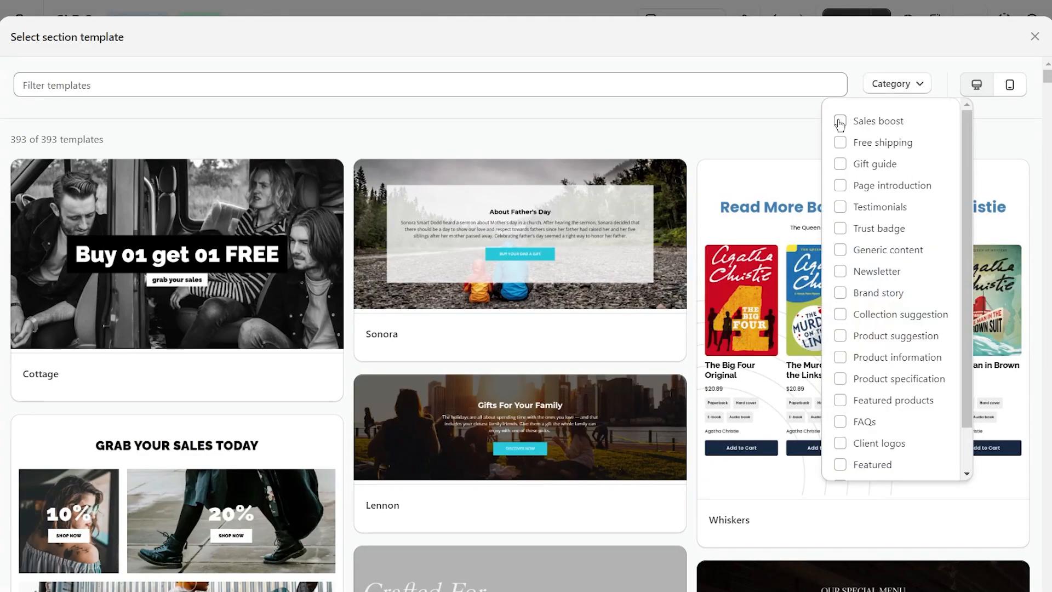
pyautogui.click(840, 122)
pyautogui.click(895, 88)
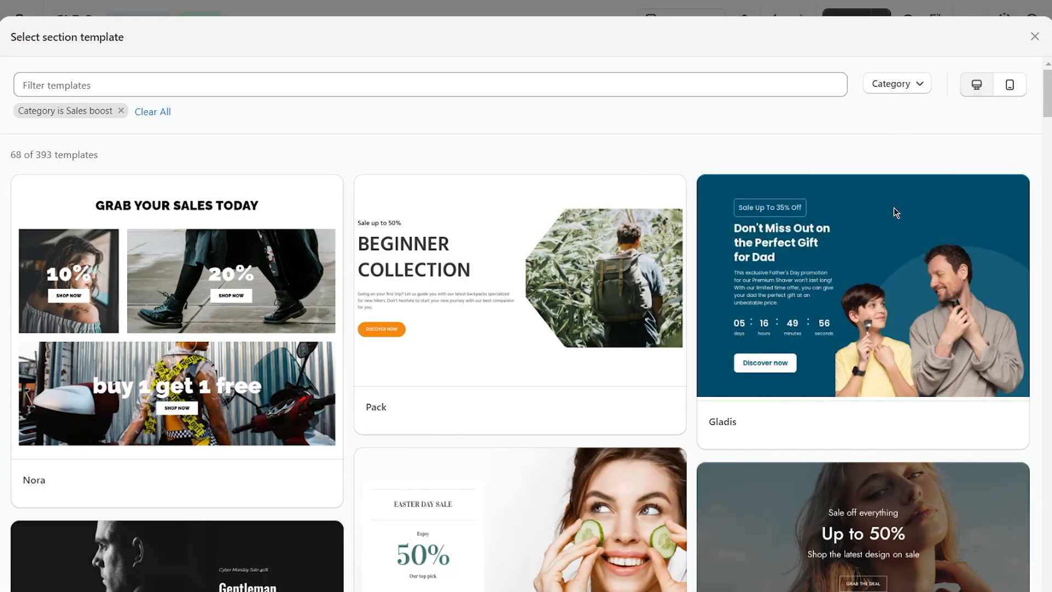
pyautogui.scroll(-4, 893, 219)
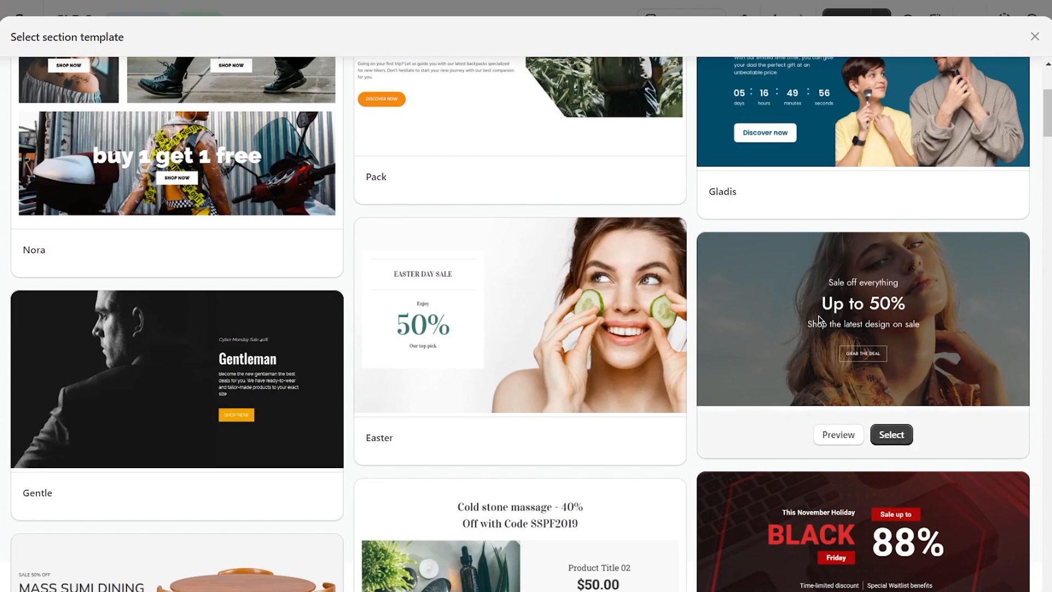
pyautogui.click(891, 435)
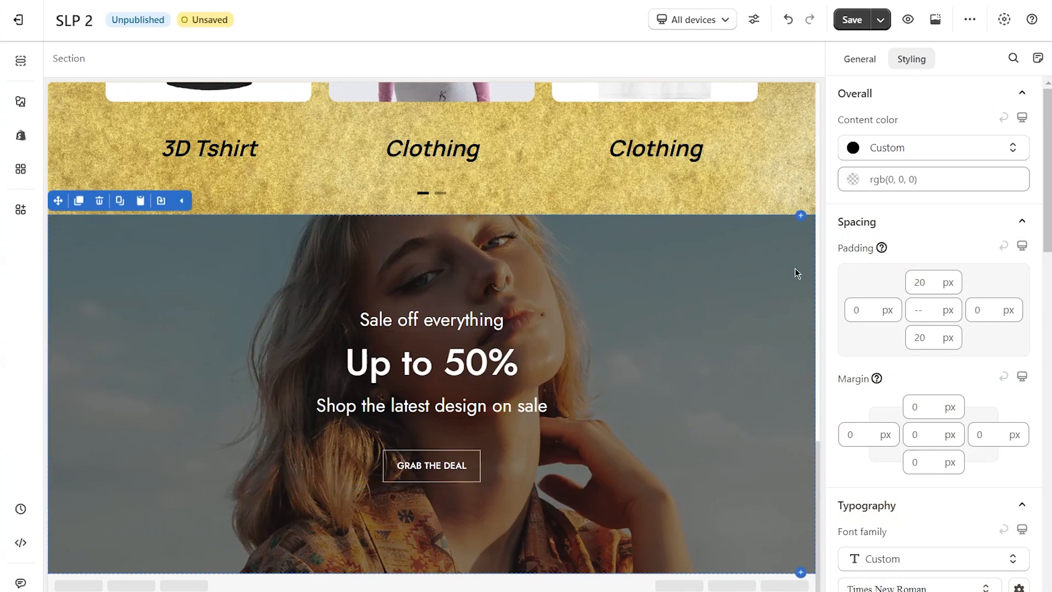
# Replace "design" with "autumn fits" in the paragraph under the "Up to 50%" heading.
pyautogui.click(859, 59)
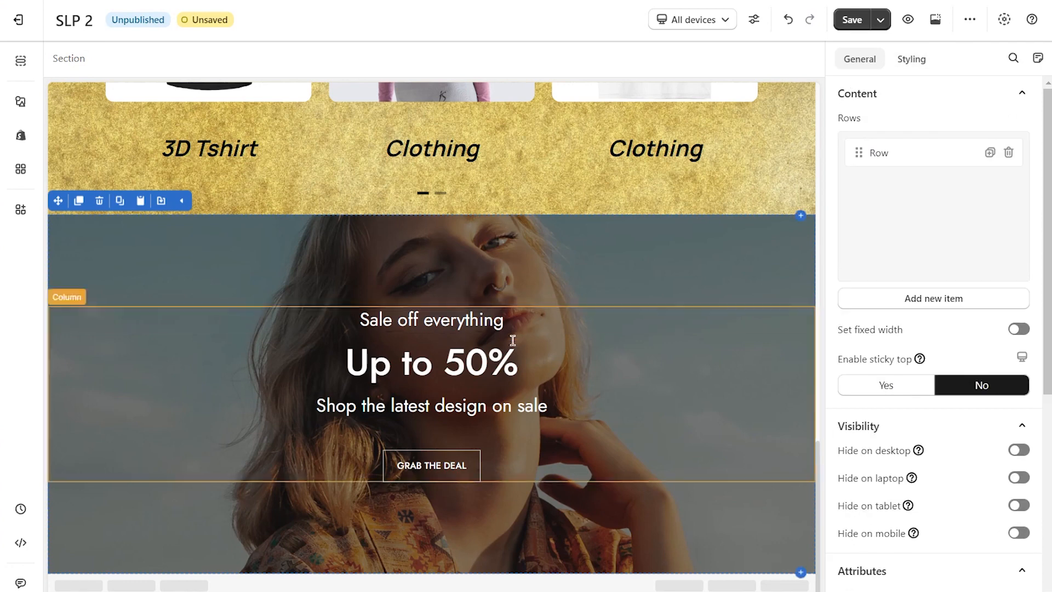
pyautogui.click(445, 407)
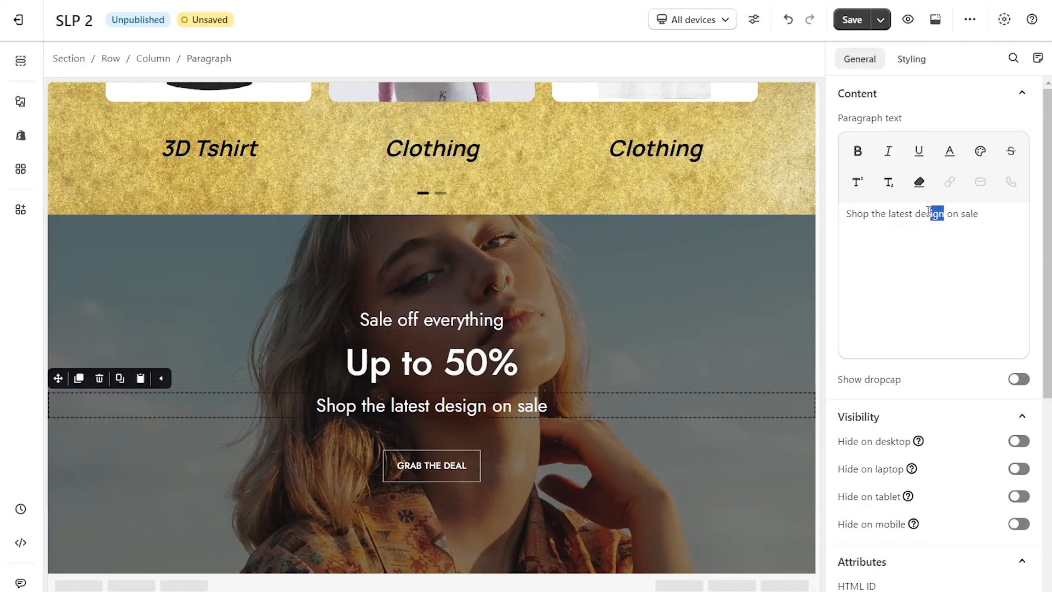
pyautogui.write('autumn fits')
pyautogui.click(761, 548)
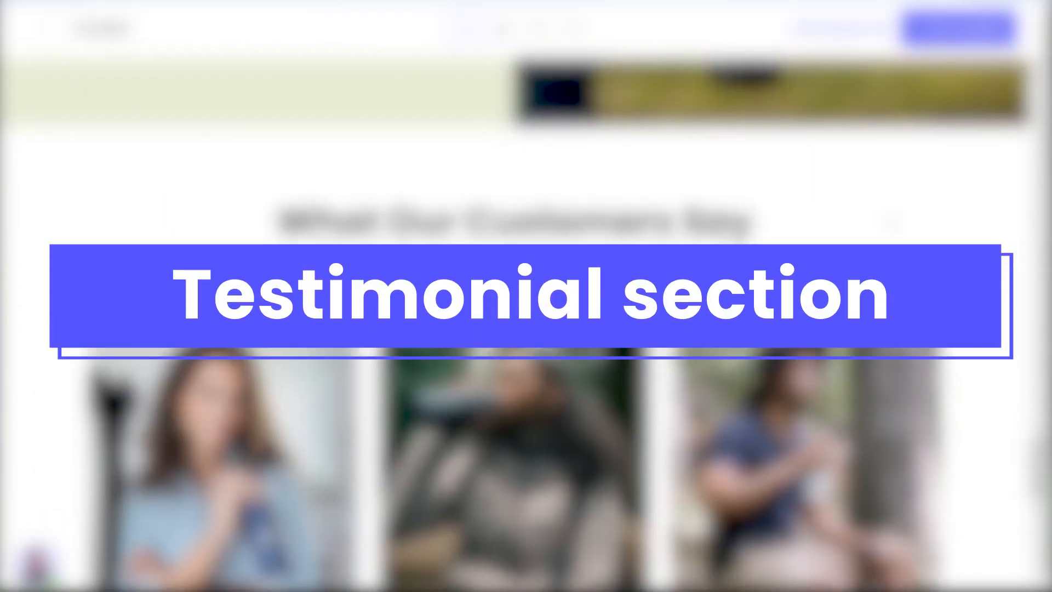
# Examine the testimonial slideshow in the Tumbler template preview, paging through its slides.
pyautogui.scroll(-1, 889, 217)
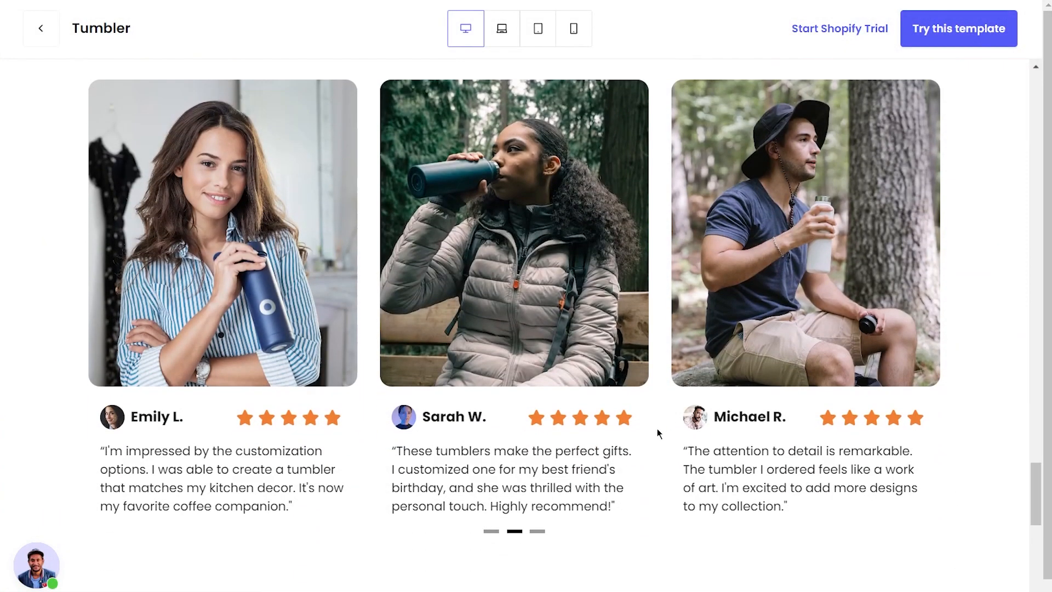
pyautogui.click(491, 531)
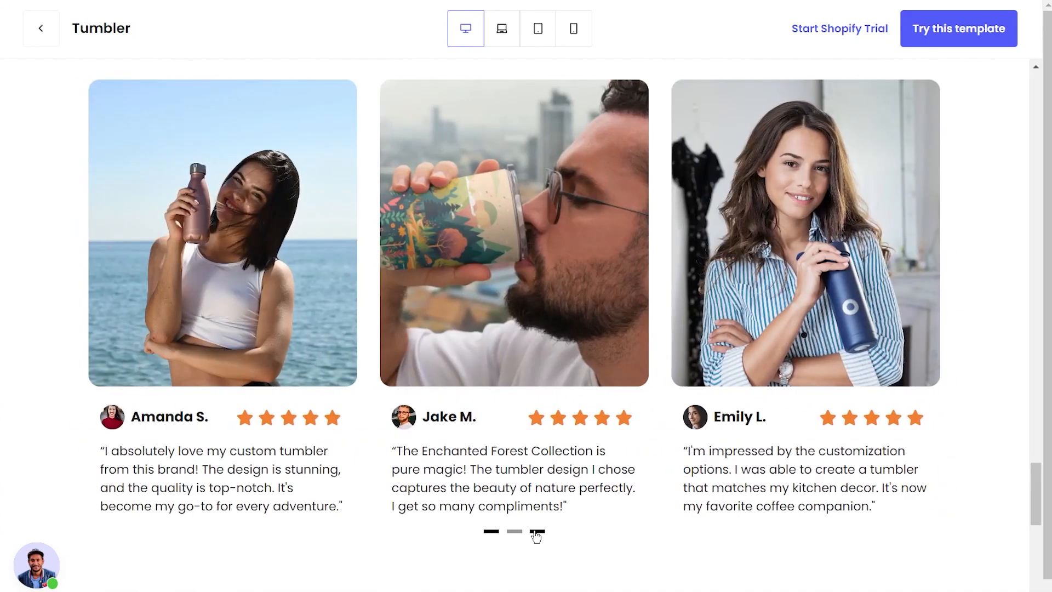
pyautogui.click(537, 531)
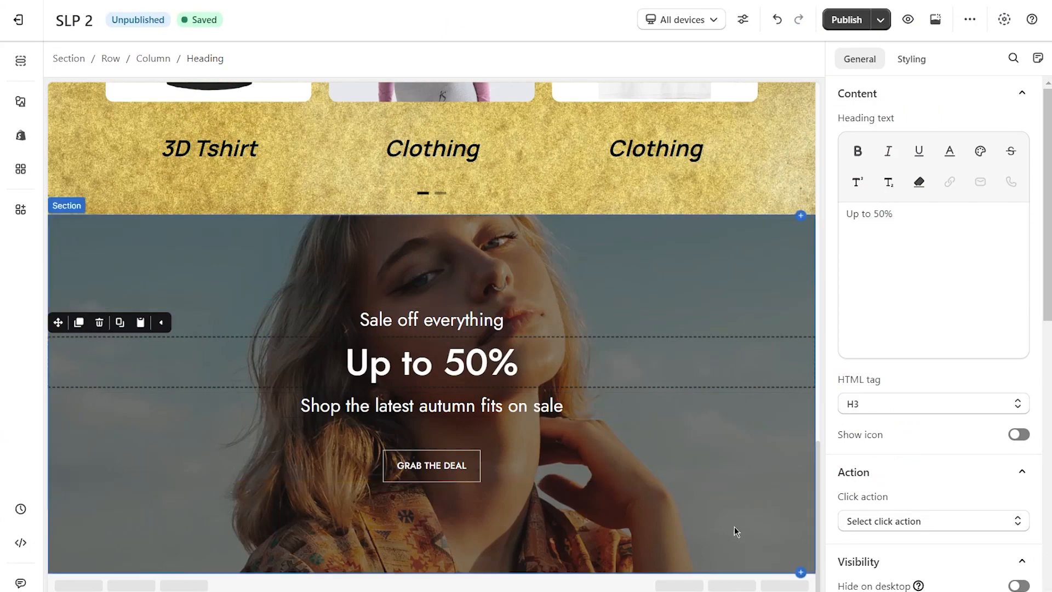
# Add the three-card "TESTIMONIALS" slider template from the Testimonials category below the "Up to 50%" section.
pyautogui.click(801, 573)
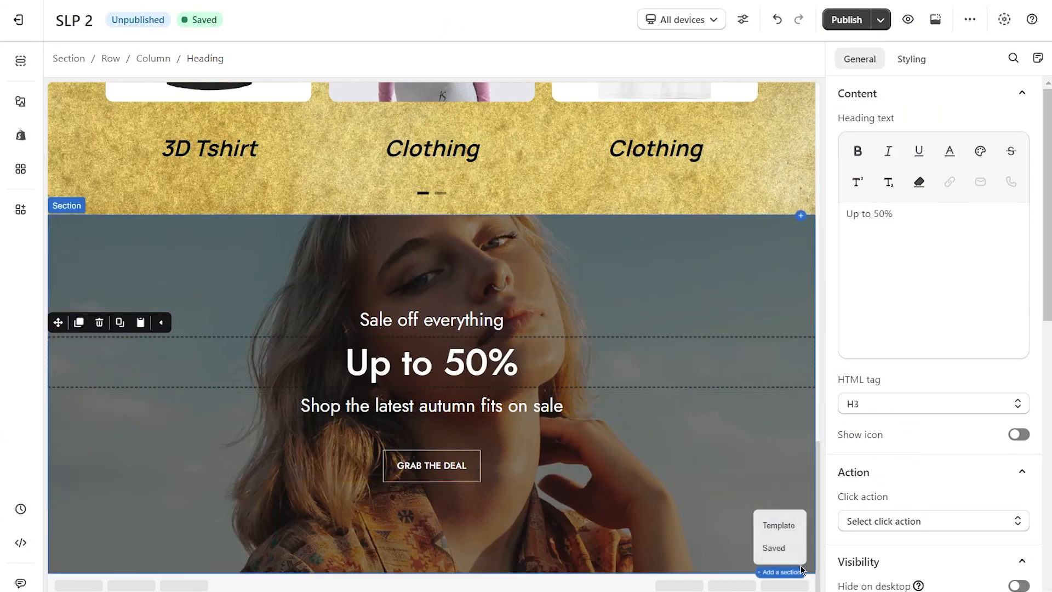
pyautogui.click(779, 526)
pyautogui.click(897, 83)
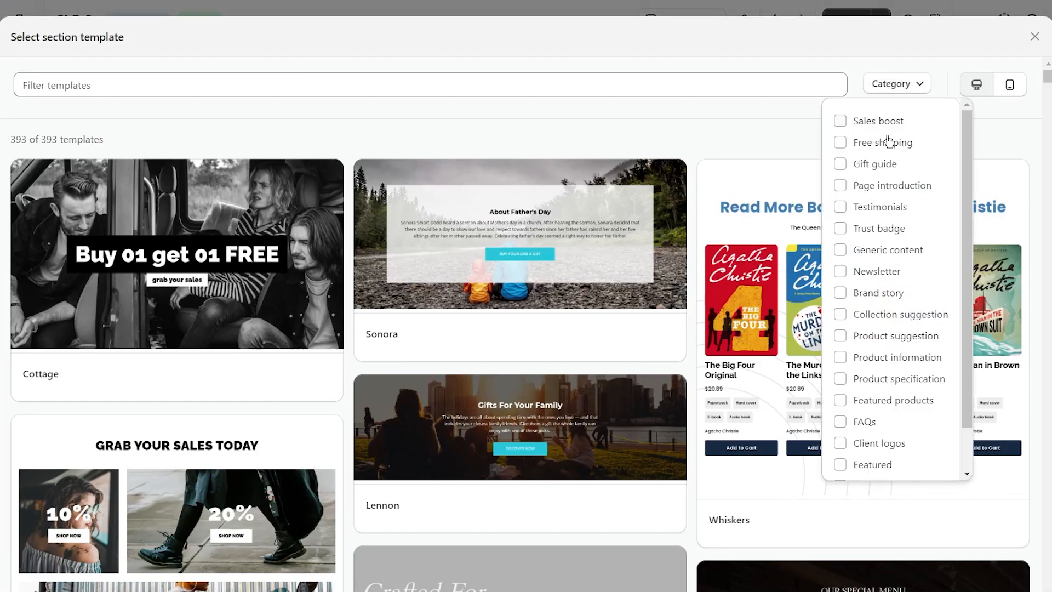
pyautogui.click(840, 207)
pyautogui.scroll(-10, 779, 192)
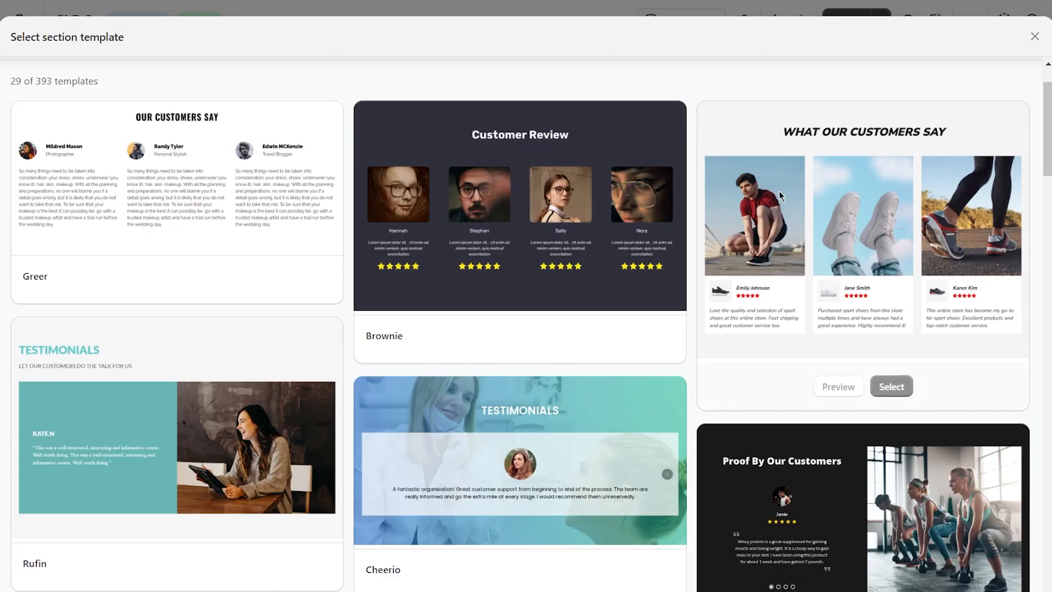
pyautogui.scroll(-8, 710, 264)
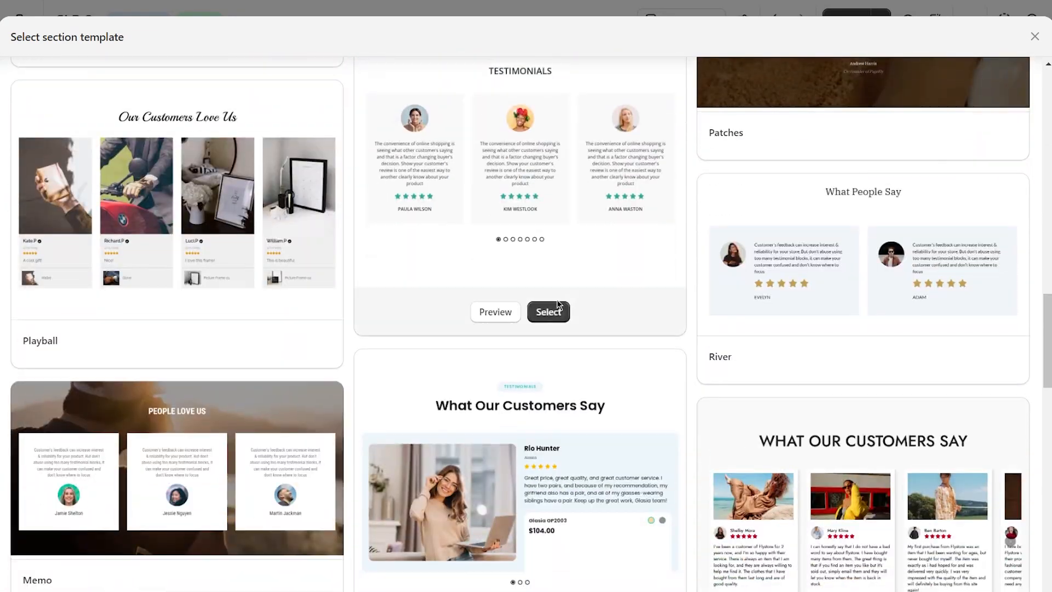
pyautogui.click(548, 313)
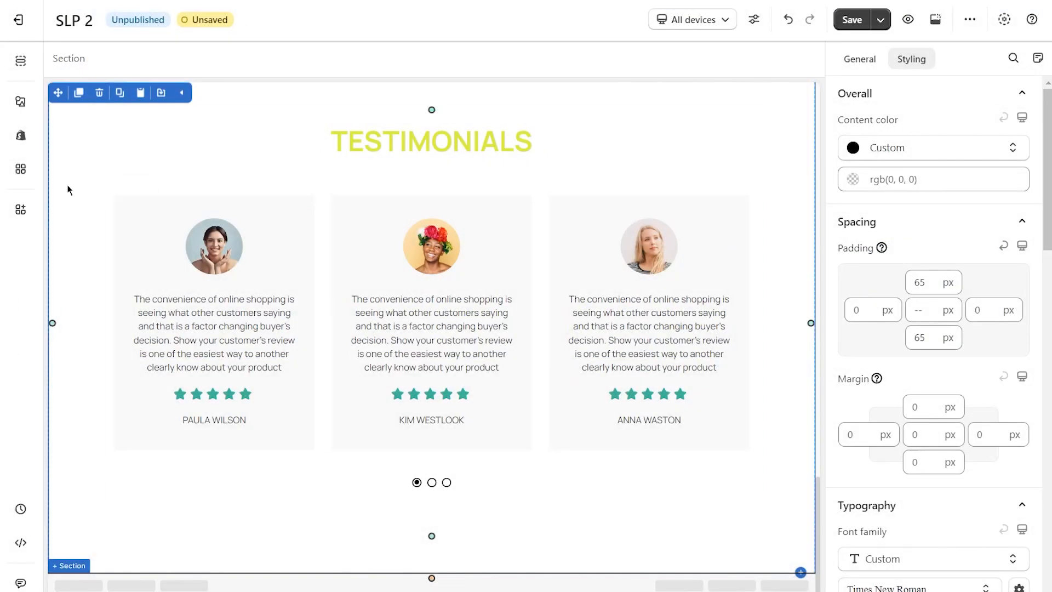
# Place a content list with star icons, headings and text below the testimonials section and set its heading font size to 47 px.
pyautogui.click(22, 102)
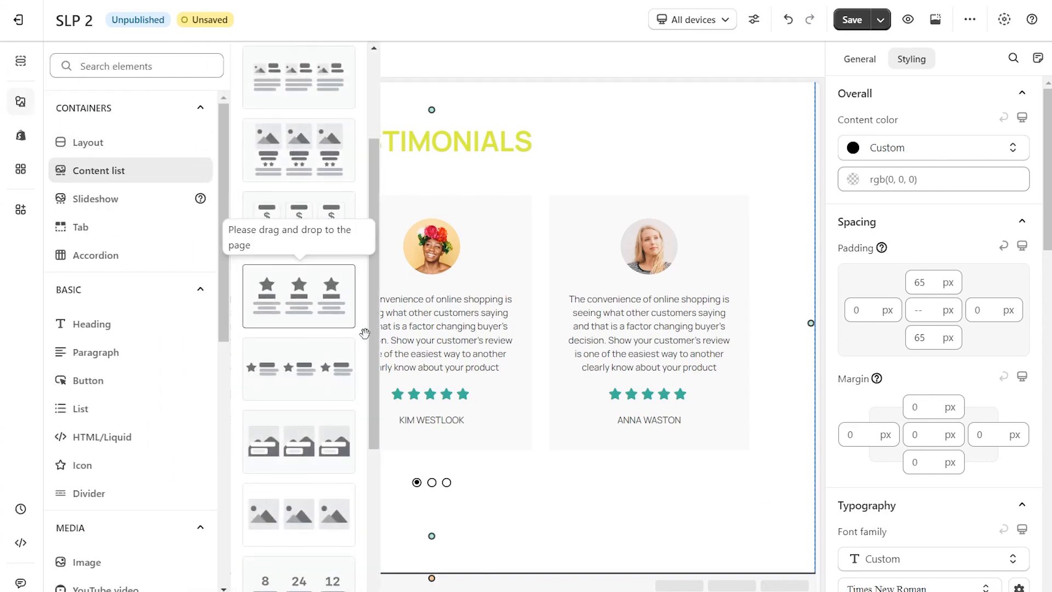
pyautogui.moveTo(364, 333); pyautogui.dragTo(400, 573)
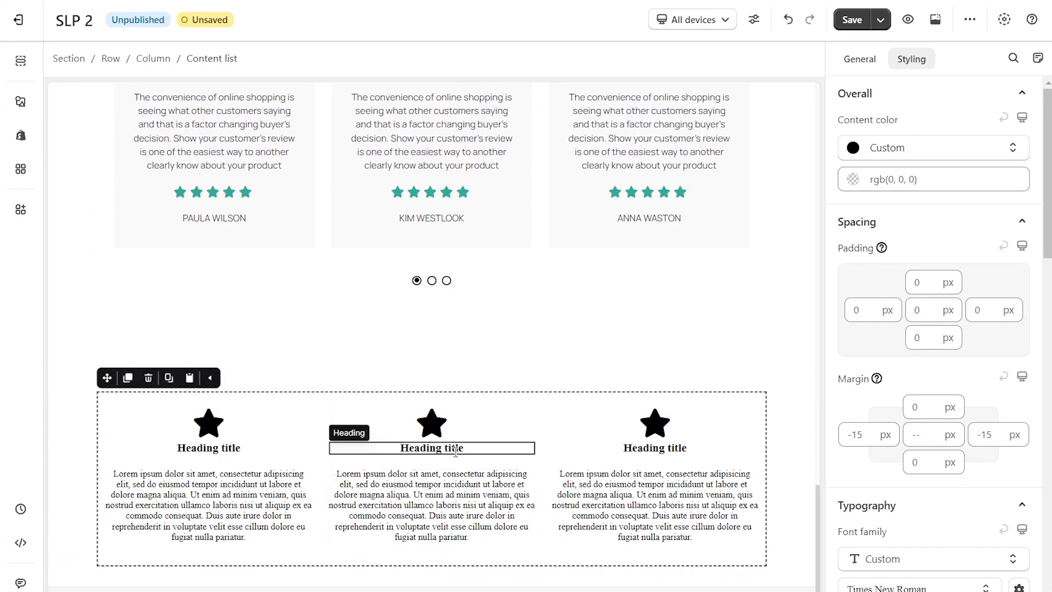
pyautogui.click(455, 450)
pyautogui.moveTo(852, 218); pyautogui.dragTo(871, 217)
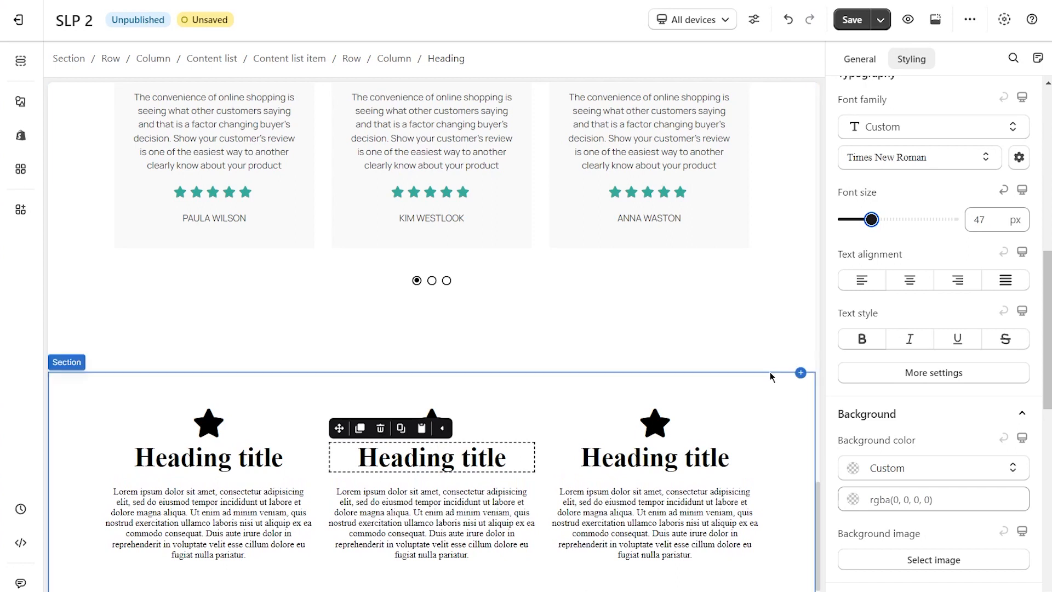
# Add the Milo section template with four service badges from the Trust badge category directly below the testimonials section.
pyautogui.click(784, 408)
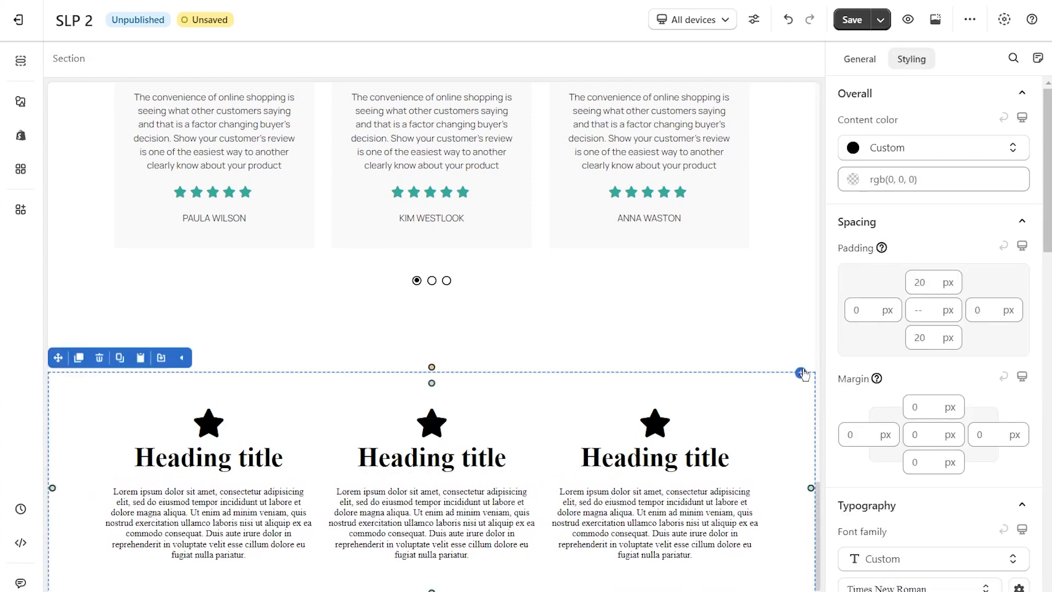
pyautogui.moveTo(803, 377)
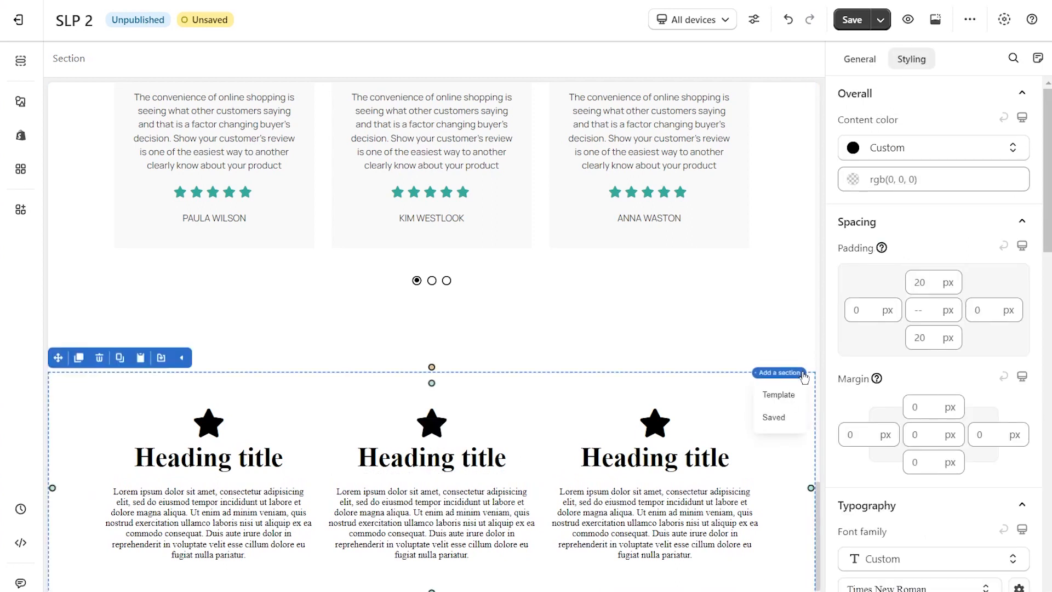
pyautogui.click(779, 396)
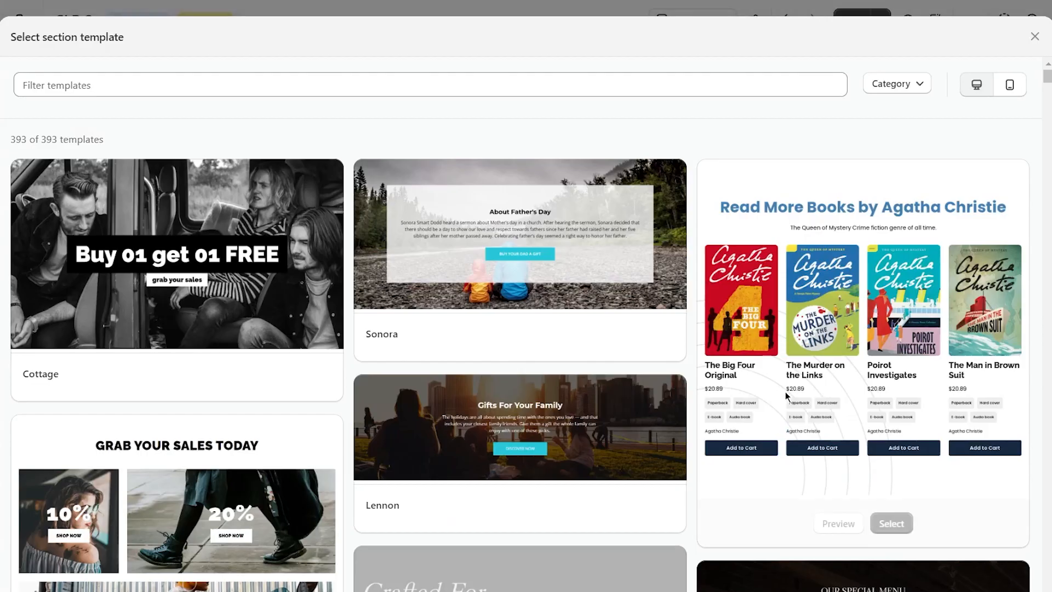
pyautogui.click(894, 83)
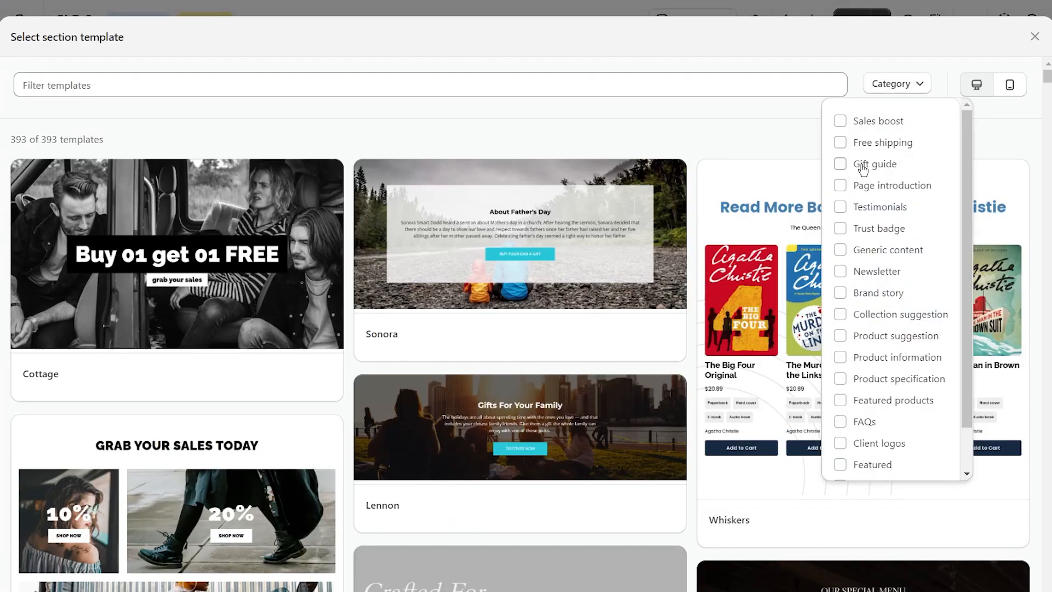
pyautogui.click(839, 229)
pyautogui.click(896, 88)
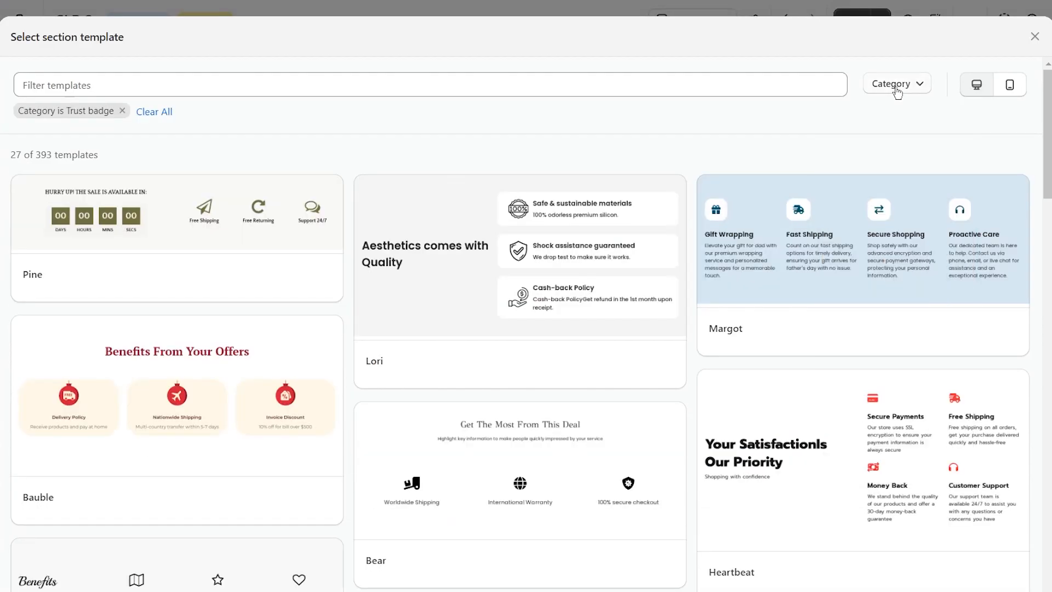
pyautogui.scroll(-10, 632, 284)
pyautogui.scroll(-14, 631, 286)
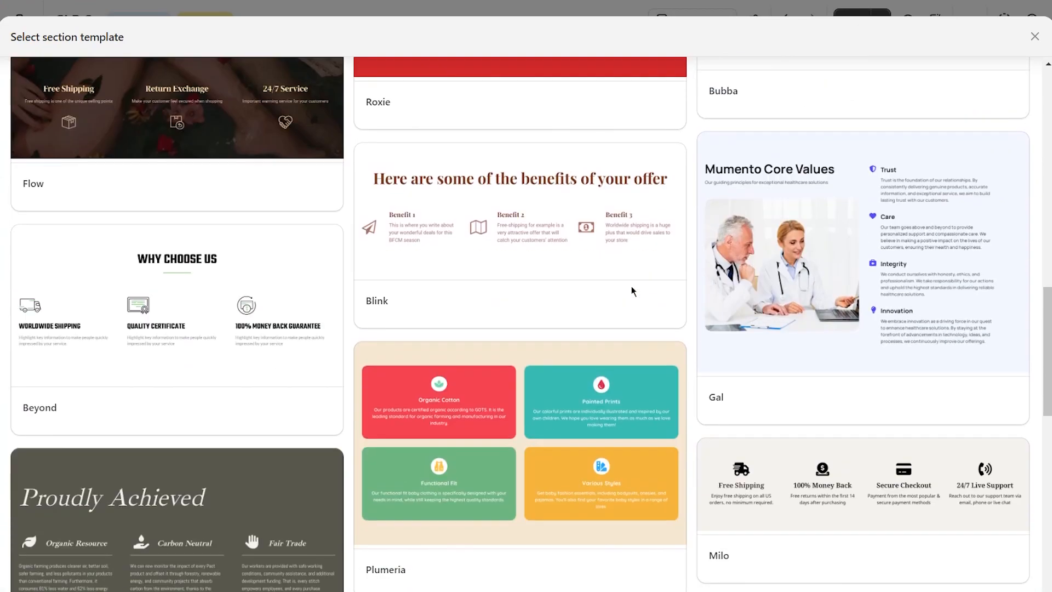
pyautogui.scroll(-3, 631, 286)
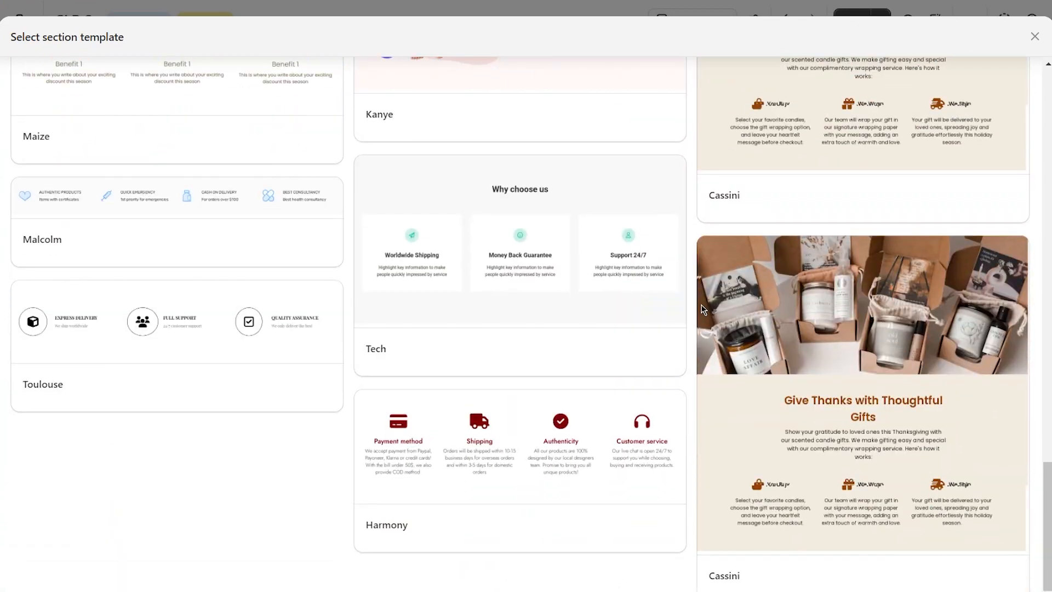
pyautogui.moveTo(699, 412)
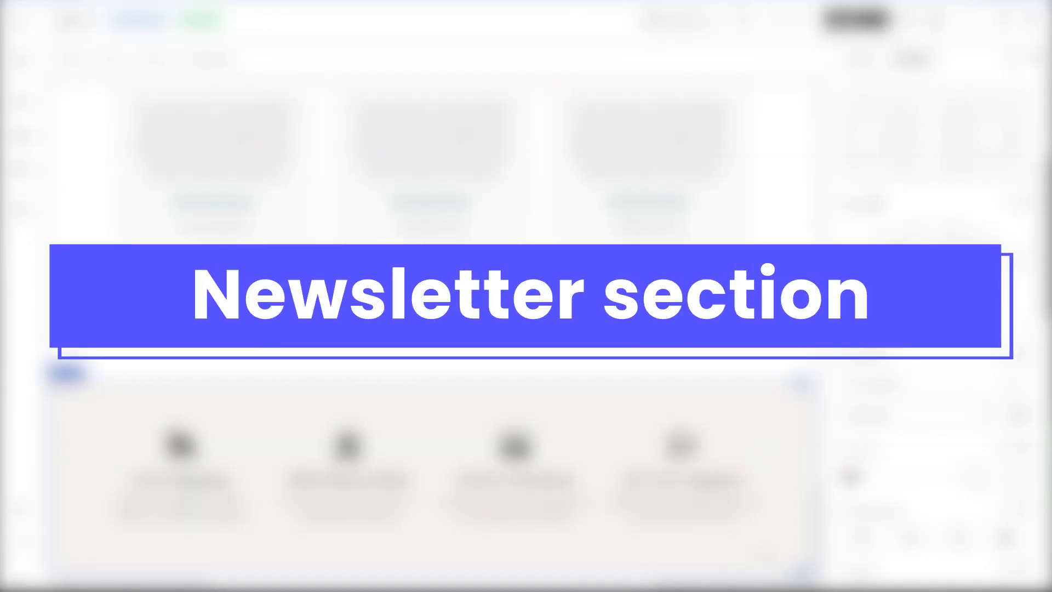
# Add the "Contact Us" e-mail sign-up section template from the Newsletter category below the trust badge section.
pyautogui.click(801, 572)
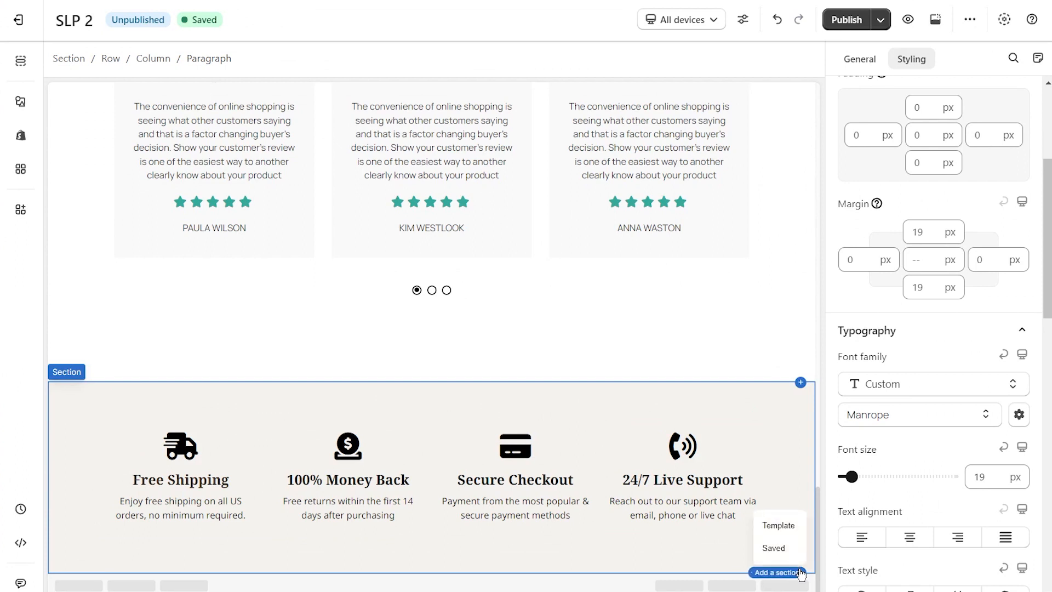
pyautogui.click(778, 525)
pyautogui.click(906, 85)
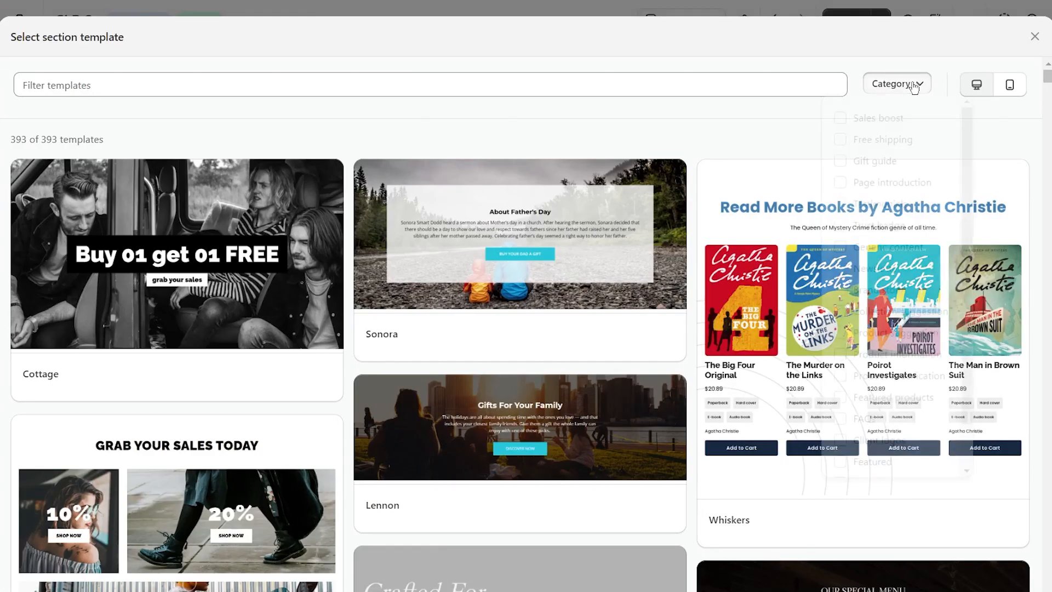
pyautogui.click(840, 271)
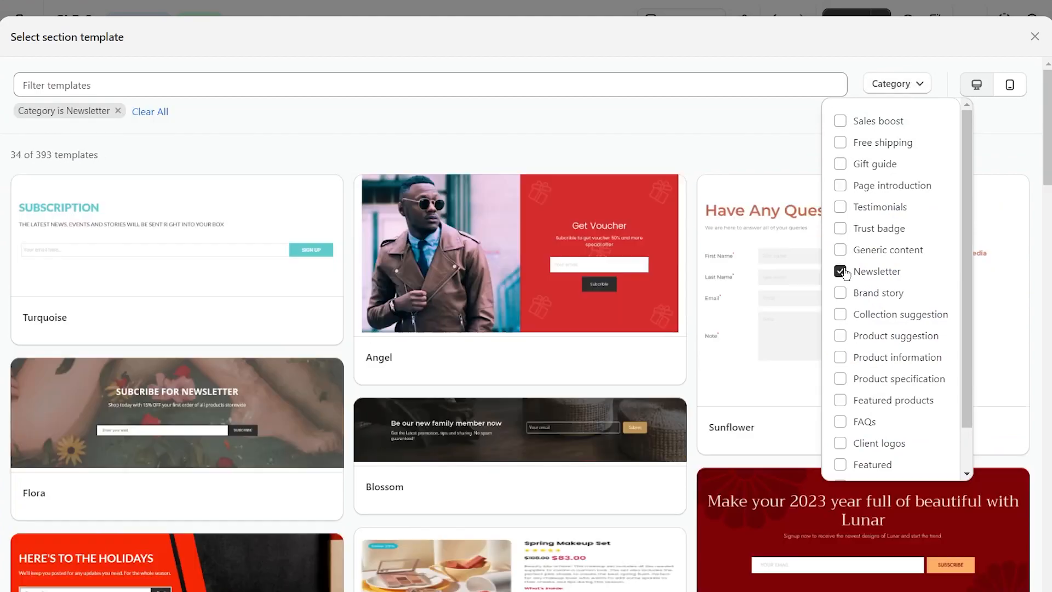
pyautogui.click(768, 150)
pyautogui.scroll(-10, 769, 219)
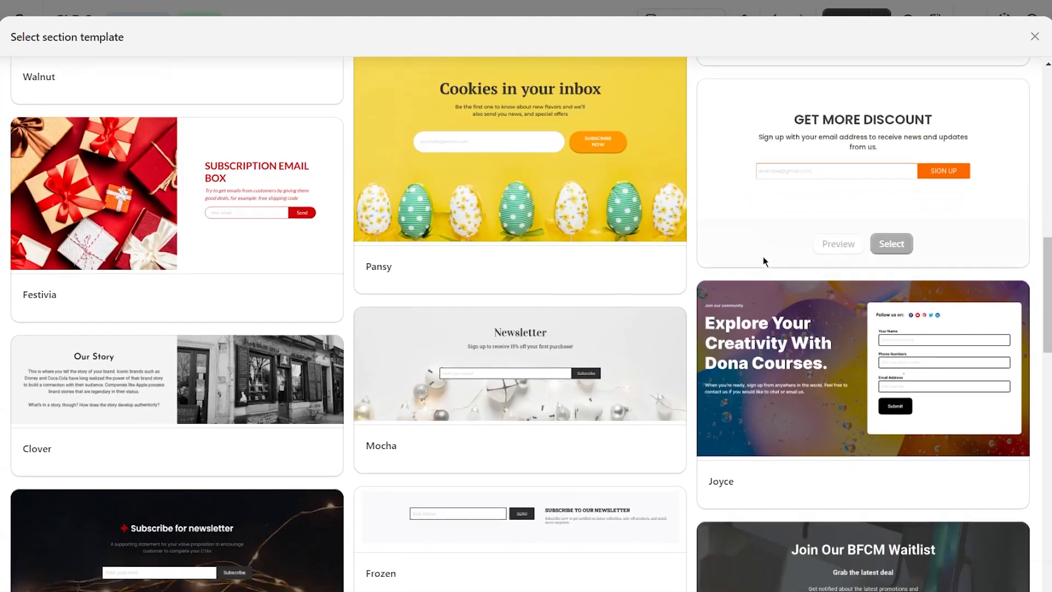
pyautogui.scroll(-15, 770, 272)
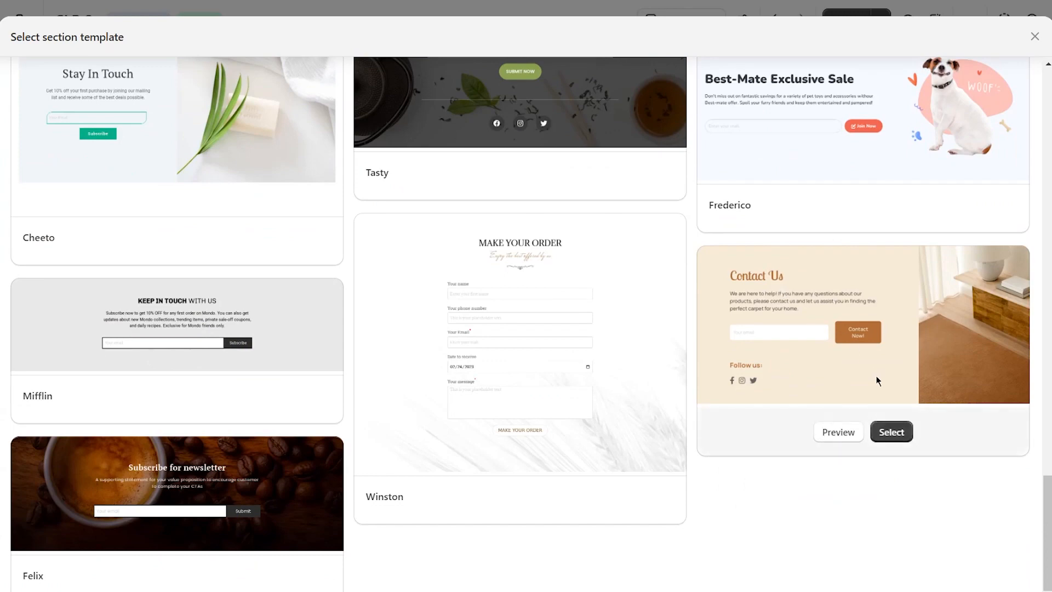
pyautogui.click(891, 433)
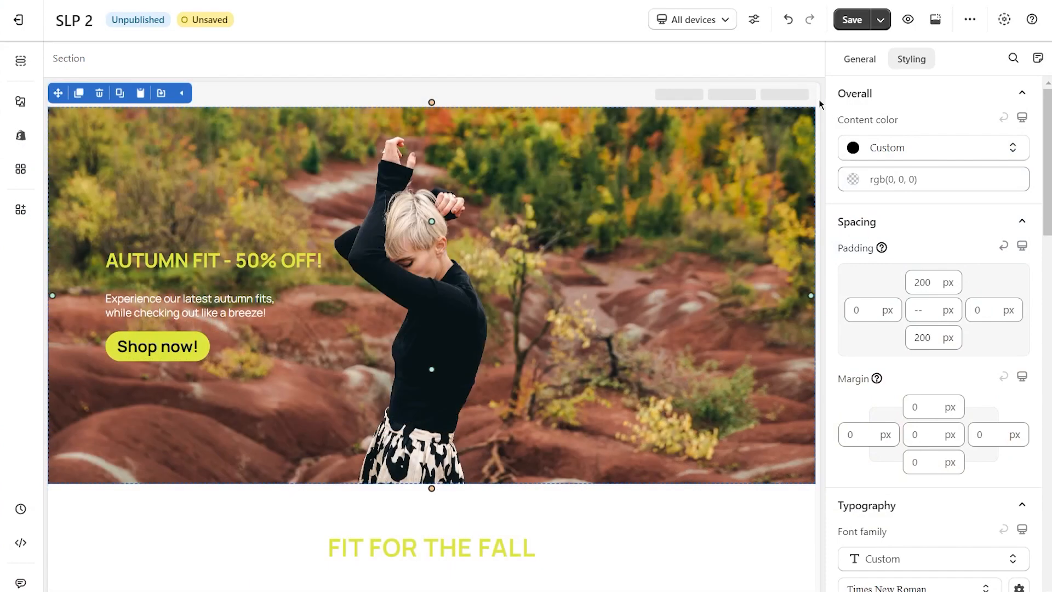
# Switch the editor's device view from all devices to Mobile.
pyautogui.click(686, 25)
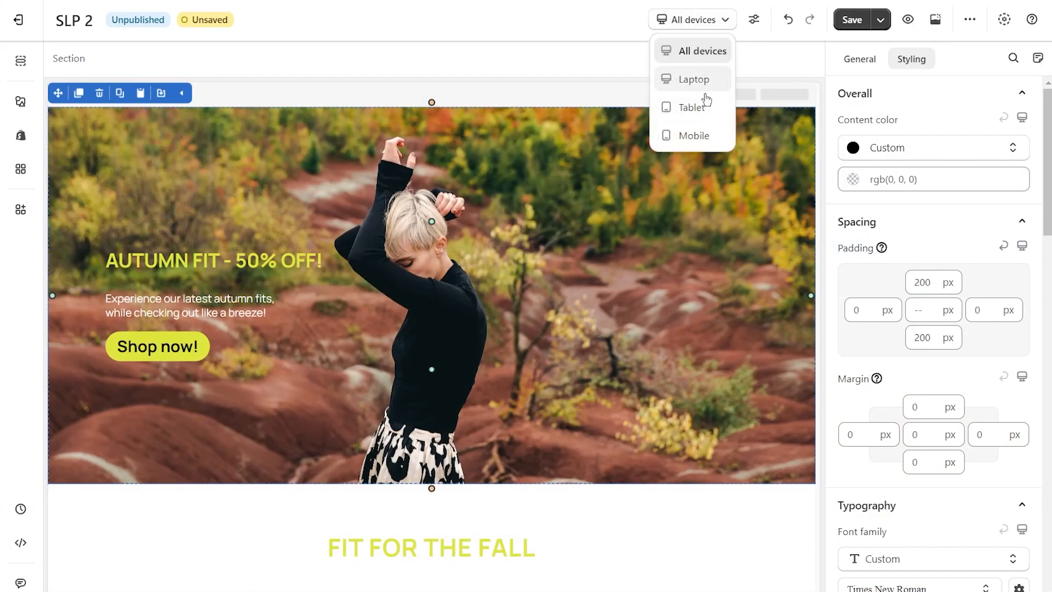
pyautogui.click(707, 132)
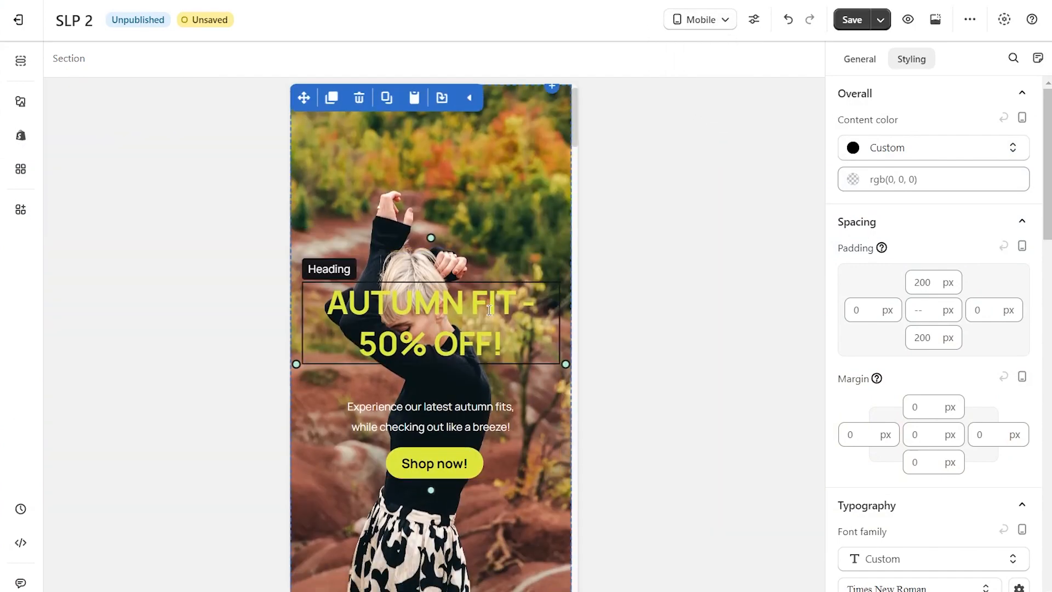
# Set the font size of the hero section's paragraph to 15 px for the mobile layout.
pyautogui.click(489, 310)
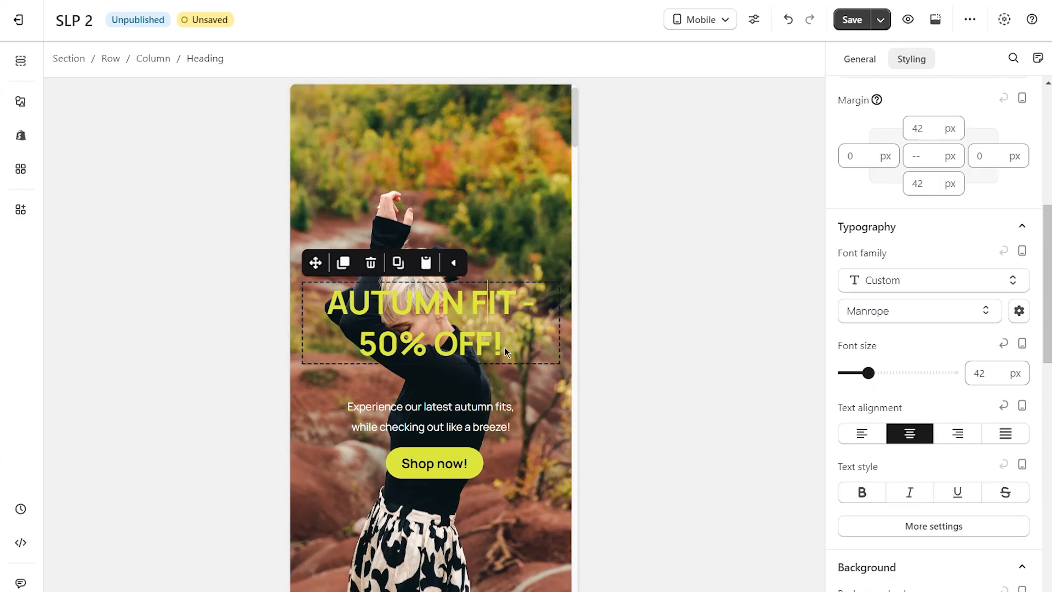
pyautogui.click(509, 408)
pyautogui.moveTo(844, 477); pyautogui.dragTo(848, 477)
# Set the font size of the "FIT FOR THE FALL" heading above the products to 35 px for the mobile layout.
pyautogui.scroll(-8, 507, 445)
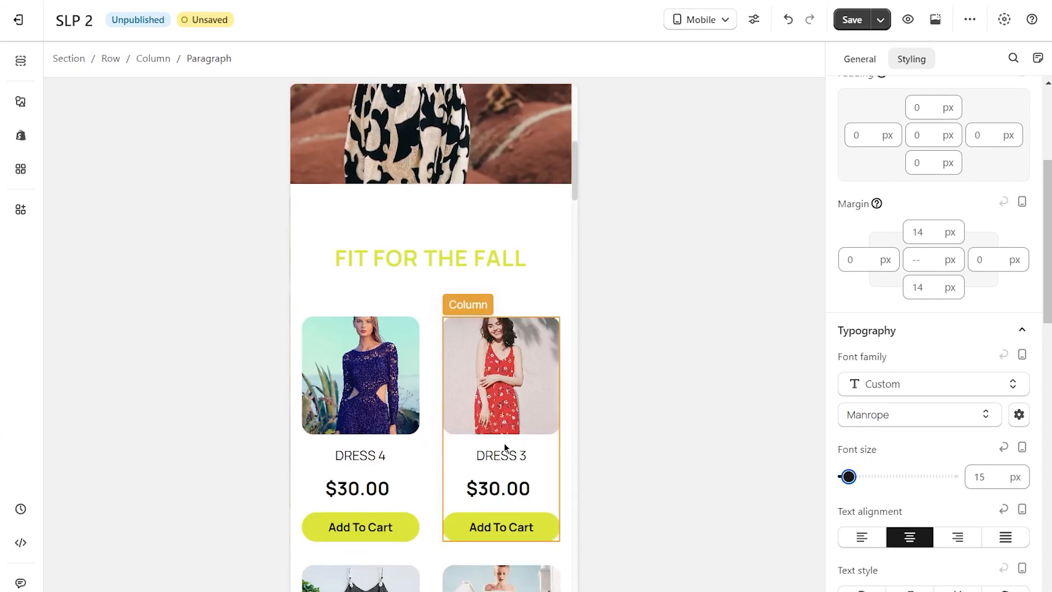
pyautogui.click(456, 263)
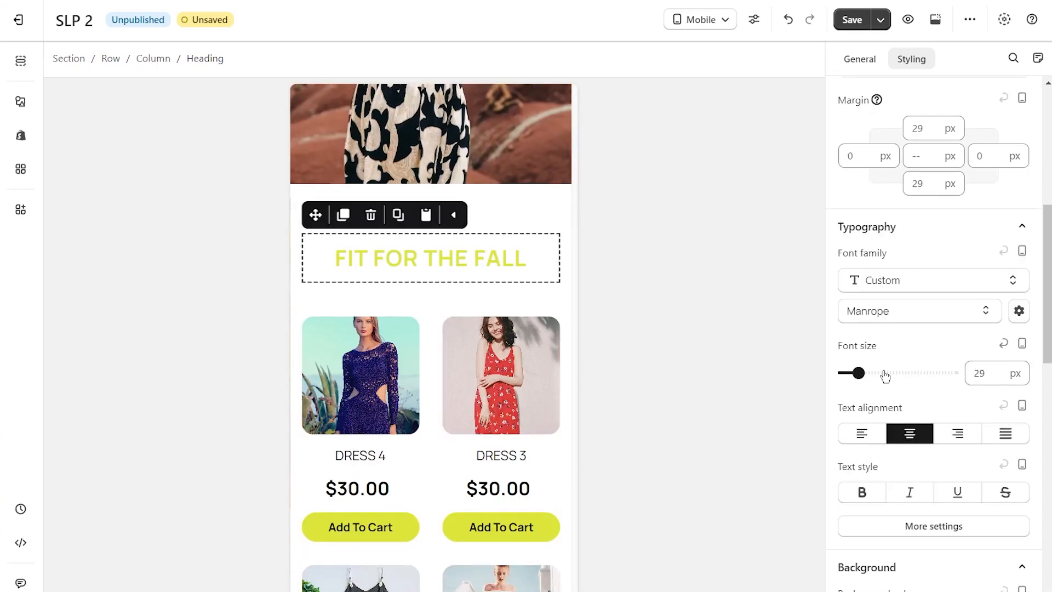
pyautogui.moveTo(860, 373); pyautogui.dragTo(863, 373)
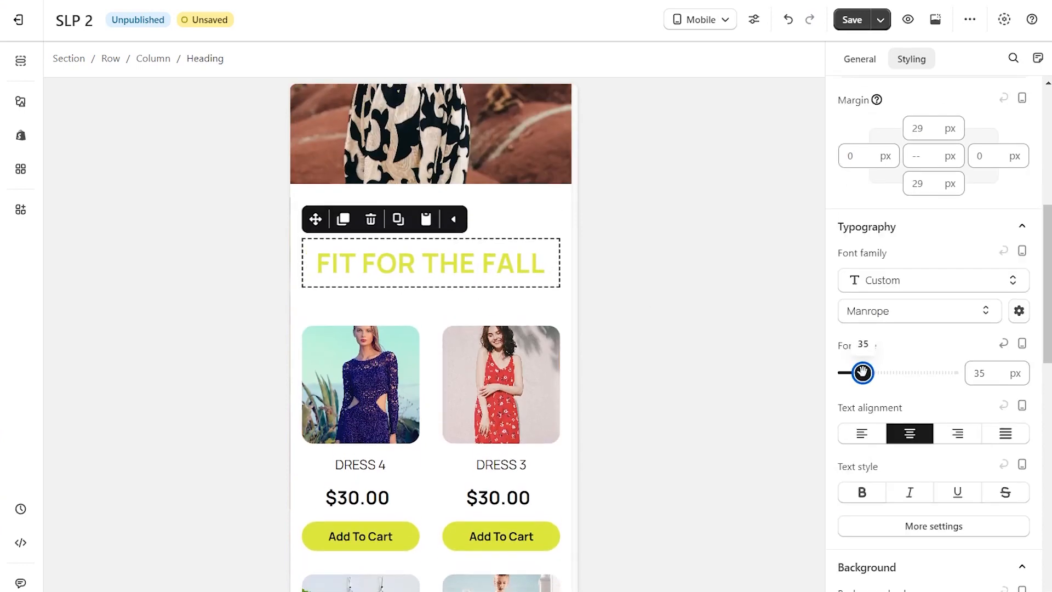
# Look over the product and collection sections in the mobile layout, and publish the page under the title SLP 2.
pyautogui.scroll(-15, 543, 416)
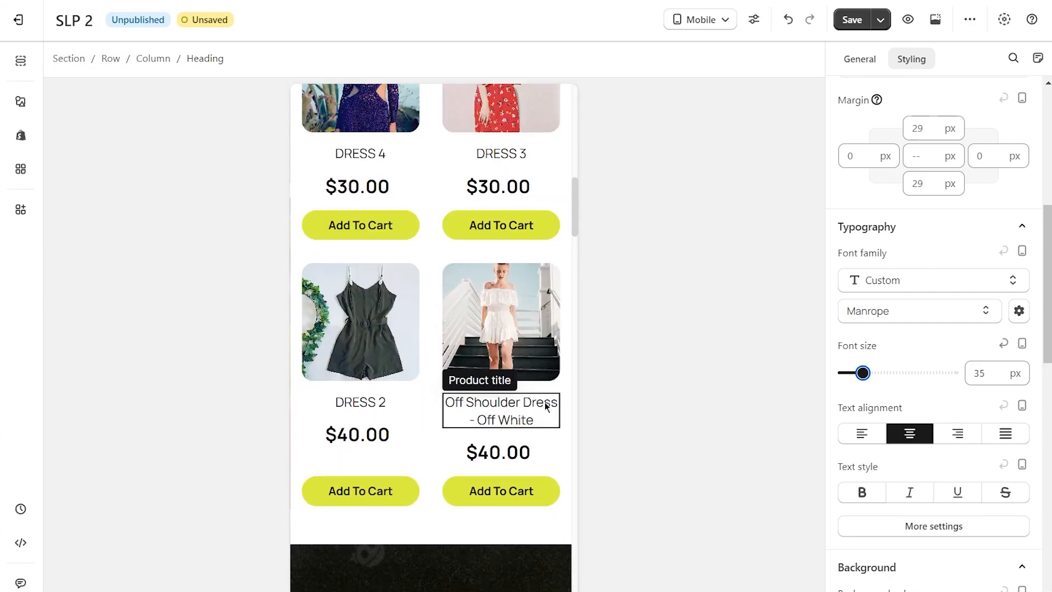
pyautogui.scroll(-3, 545, 405)
pyautogui.scroll(12, 545, 404)
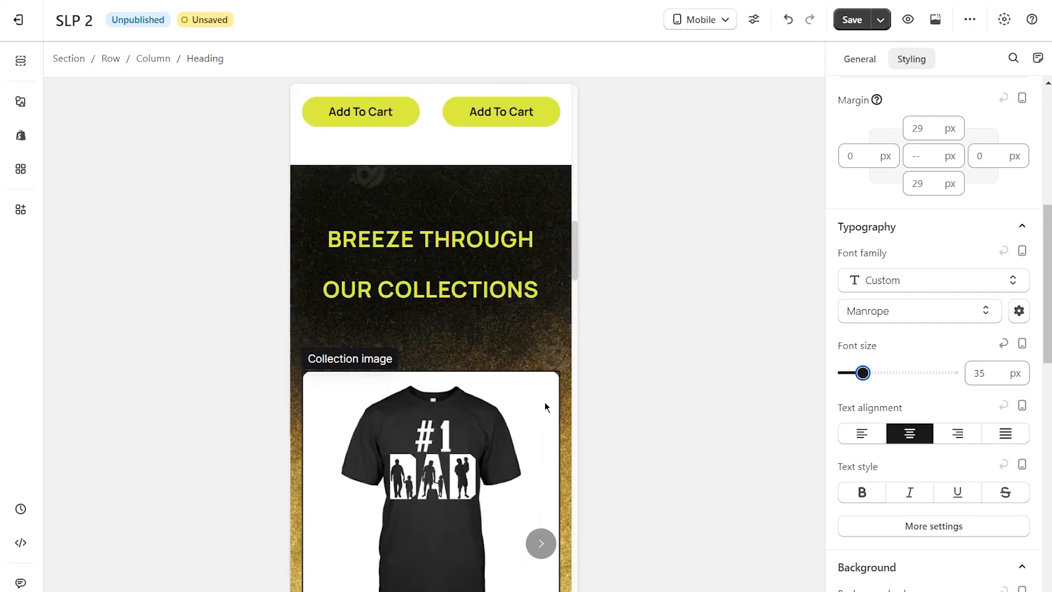
pyautogui.scroll(15, 545, 402)
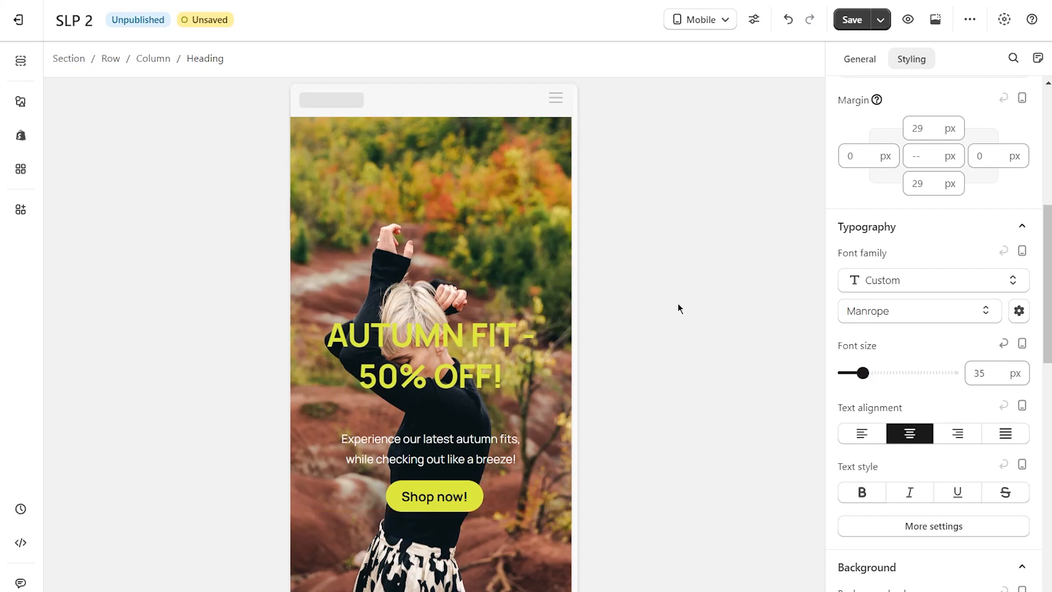
pyautogui.click(882, 25)
pyautogui.click(850, 60)
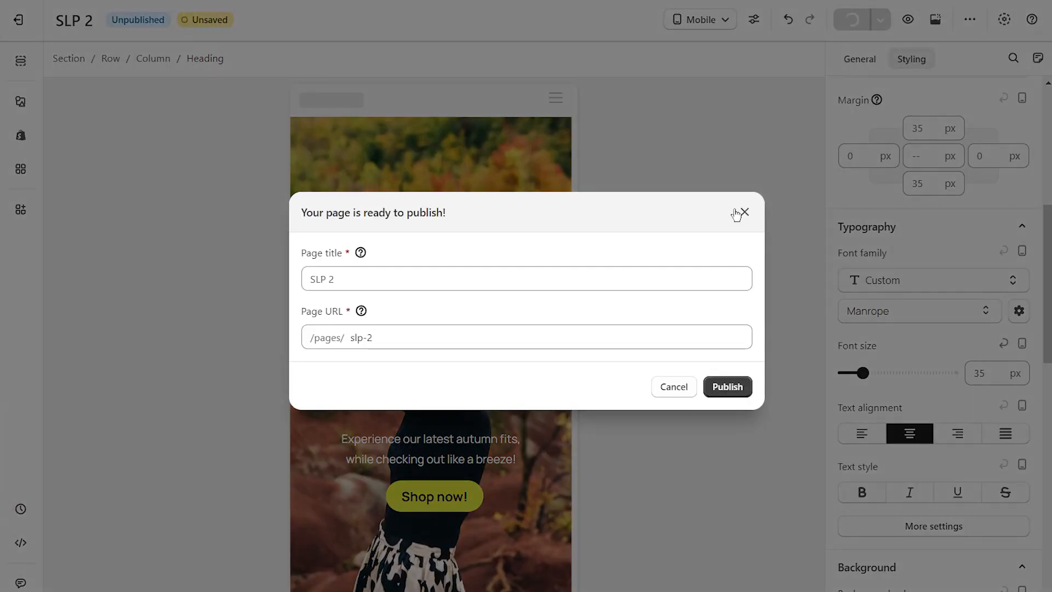
pyautogui.click(729, 386)
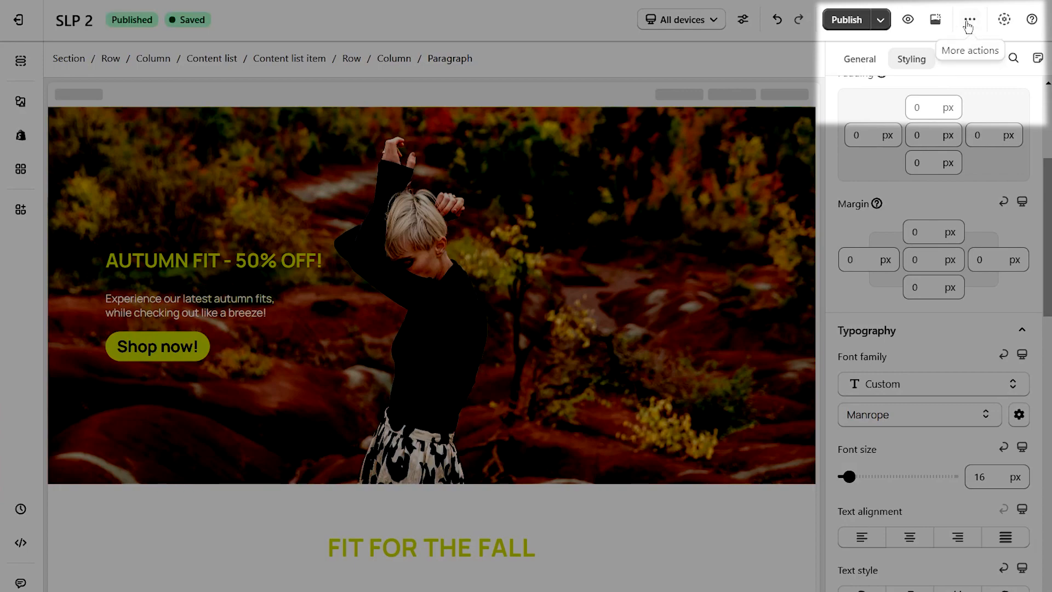
# Change the page URL to /pages/landingpage2 in the page settings, save the change and close the settings.
pyautogui.click(968, 21)
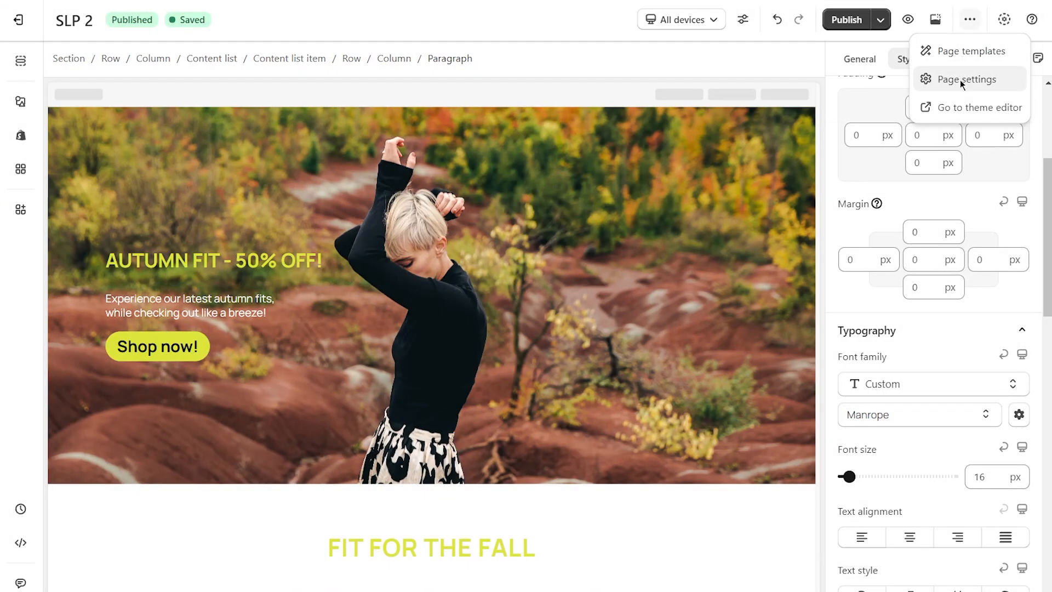
pyautogui.click(960, 81)
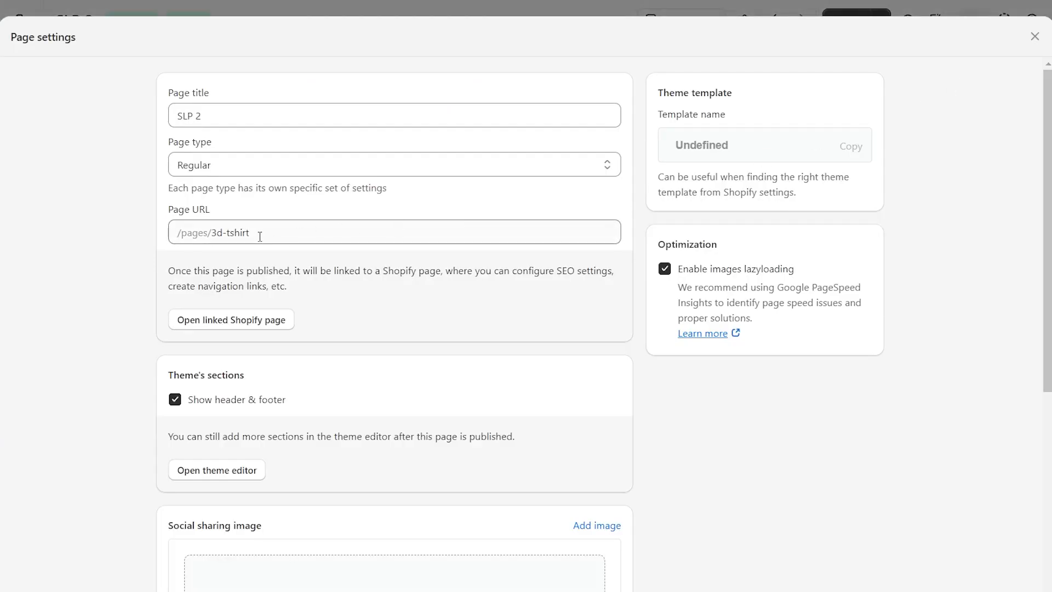
pyautogui.moveTo(260, 236); pyautogui.dragTo(217, 235)
pyautogui.write('landingpage2')
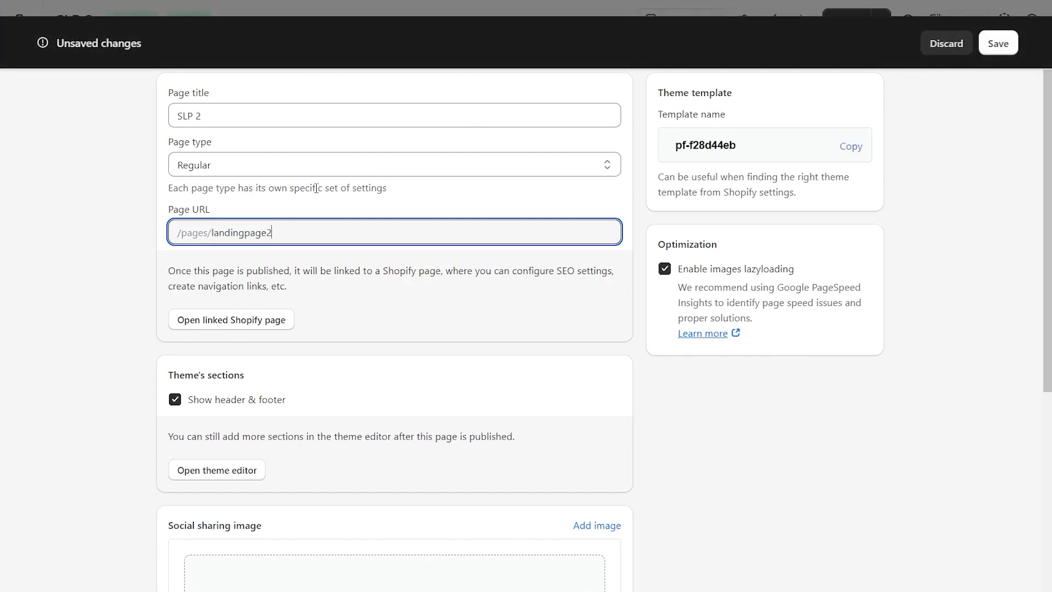
pyautogui.click(999, 44)
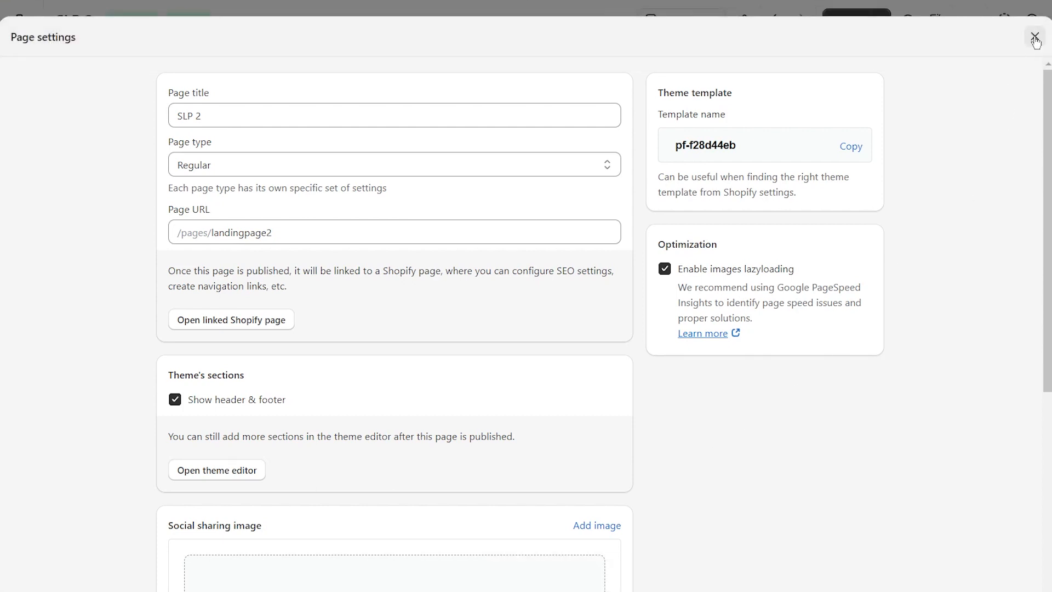
pyautogui.click(1034, 36)
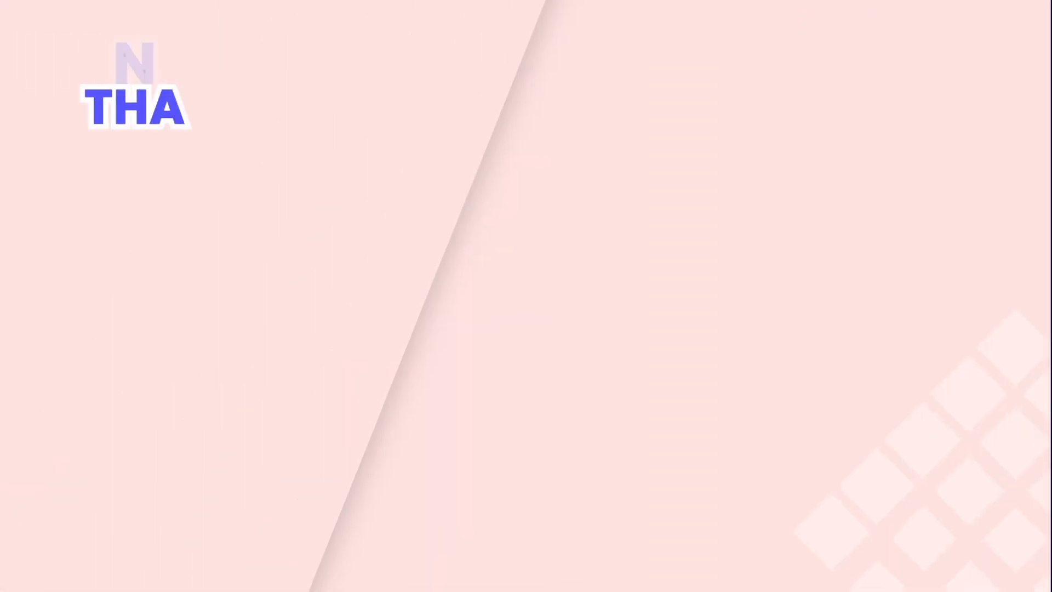